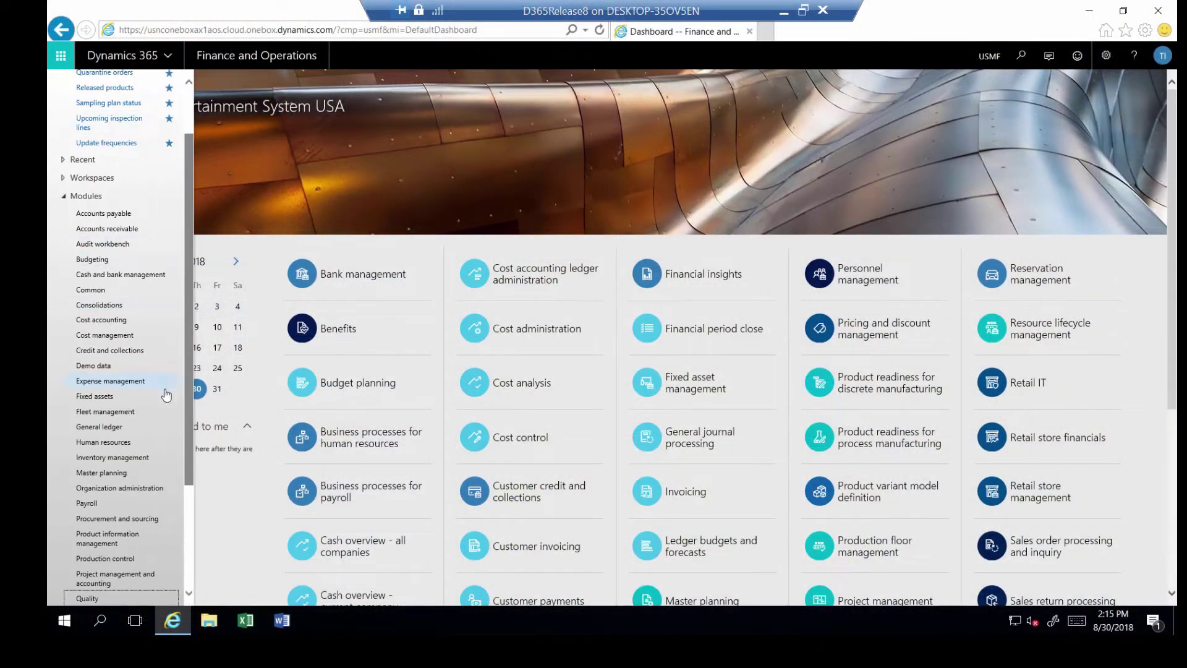
Navigate to Quality > Common > Audits > All audits
{"action": "scroll", "coordinate": [102, 451], "scroll_direction": "down", "scroll_amount": 3}
{"action": "left_click", "coordinate": [98, 447]}
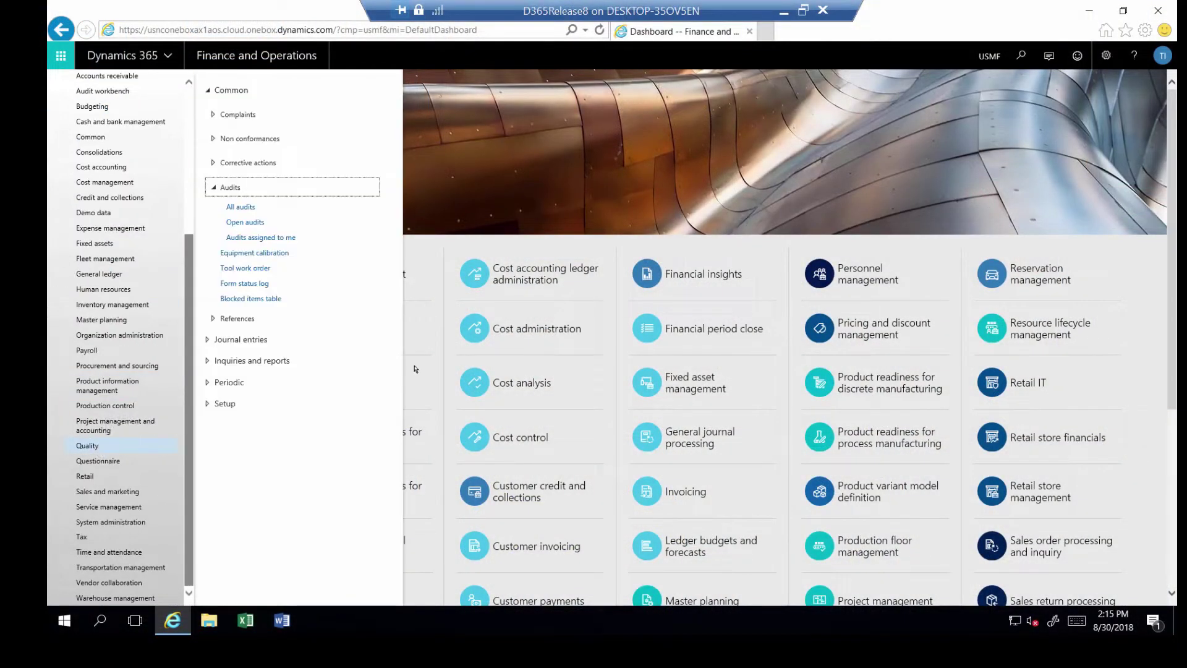
{"action": "left_click", "coordinate": [241, 208]}
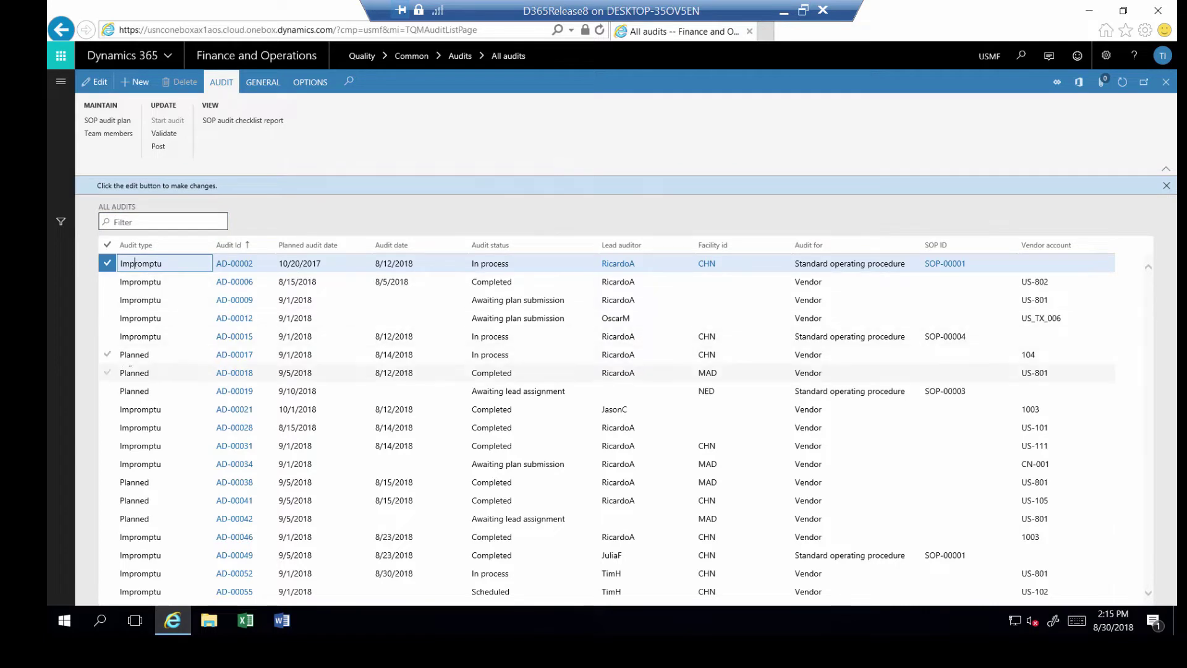
Browse the audits grid and open audit AD-00055
{"action": "left_click", "coordinate": [136, 355]}
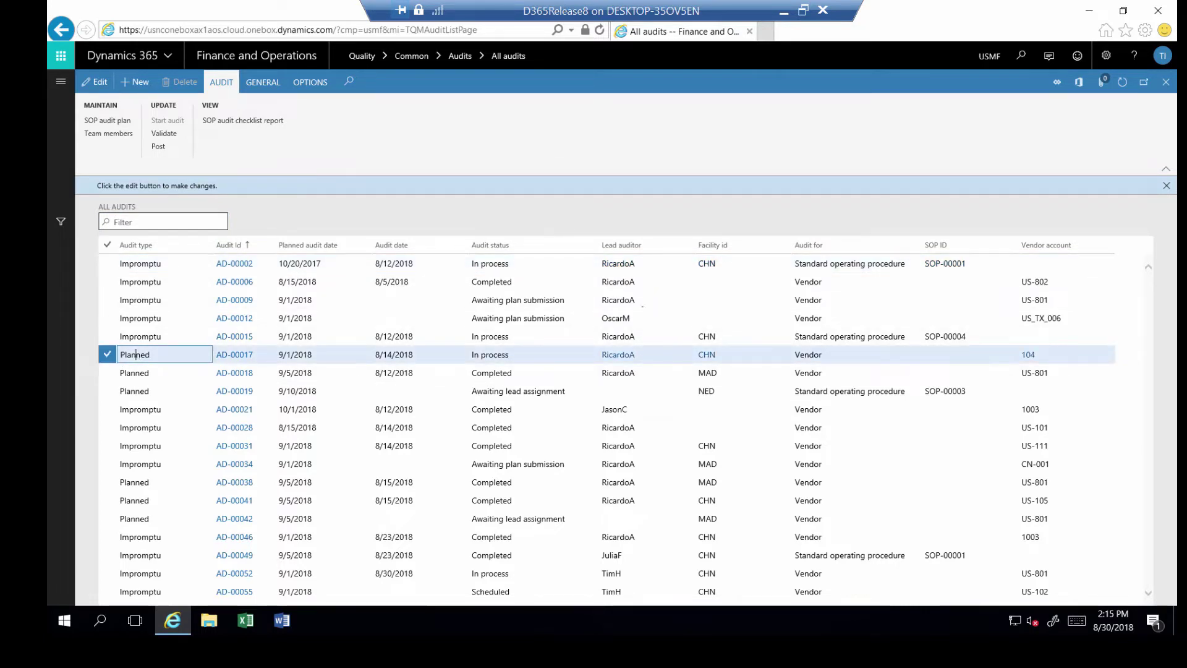
{"action": "left_click", "coordinate": [527, 263]}
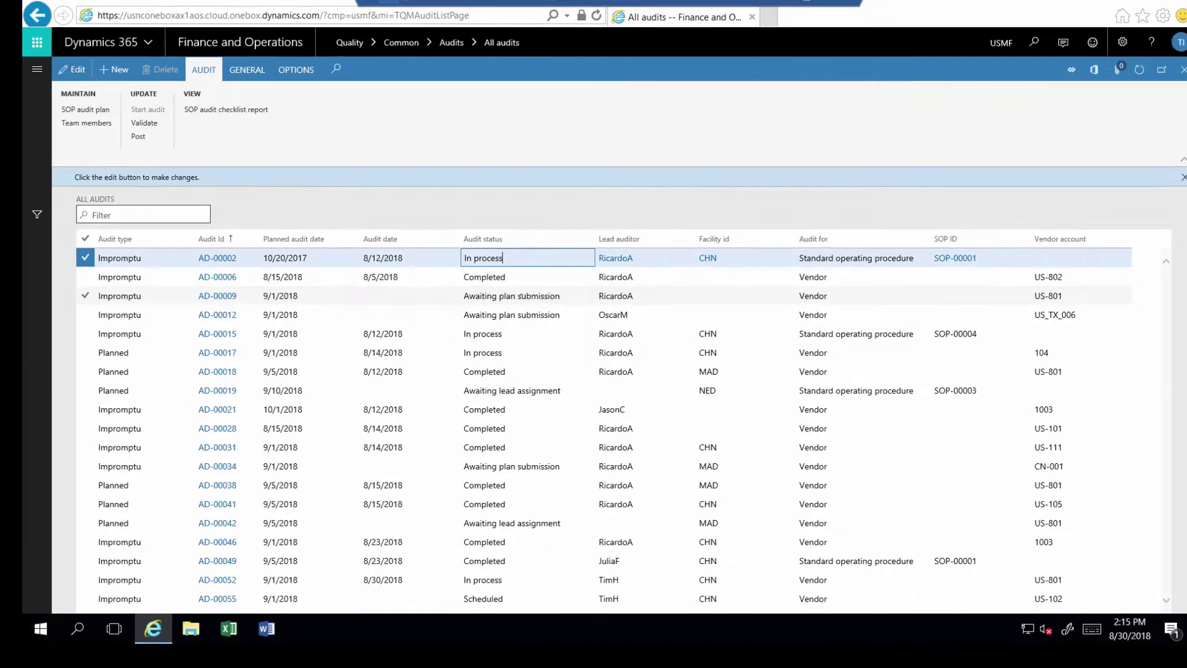
{"action": "left_click", "coordinate": [518, 295]}
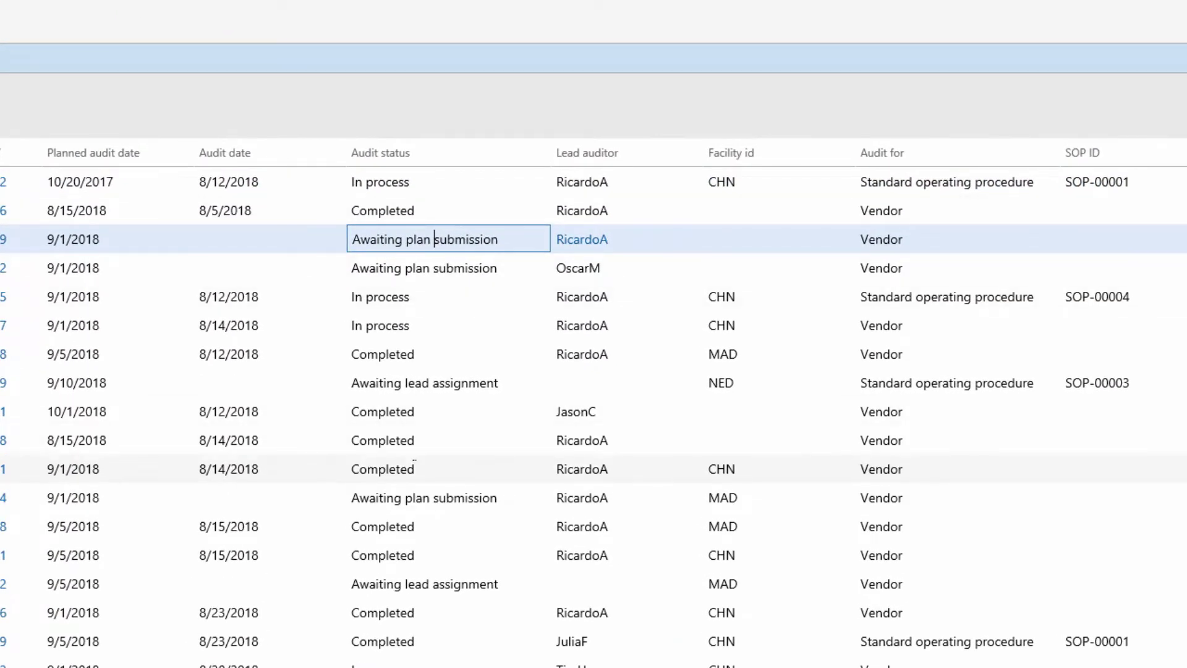
{"action": "left_click", "coordinate": [431, 440]}
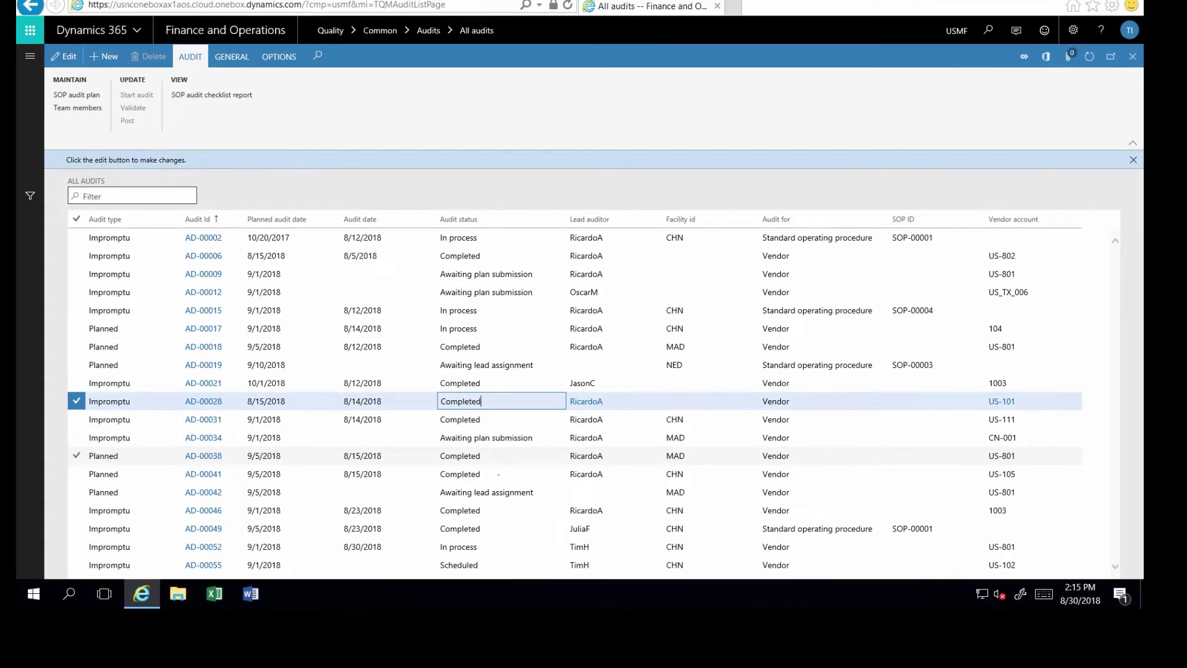
{"action": "left_click", "coordinate": [353, 667]}
{"action": "left_click", "coordinate": [997, 256]}
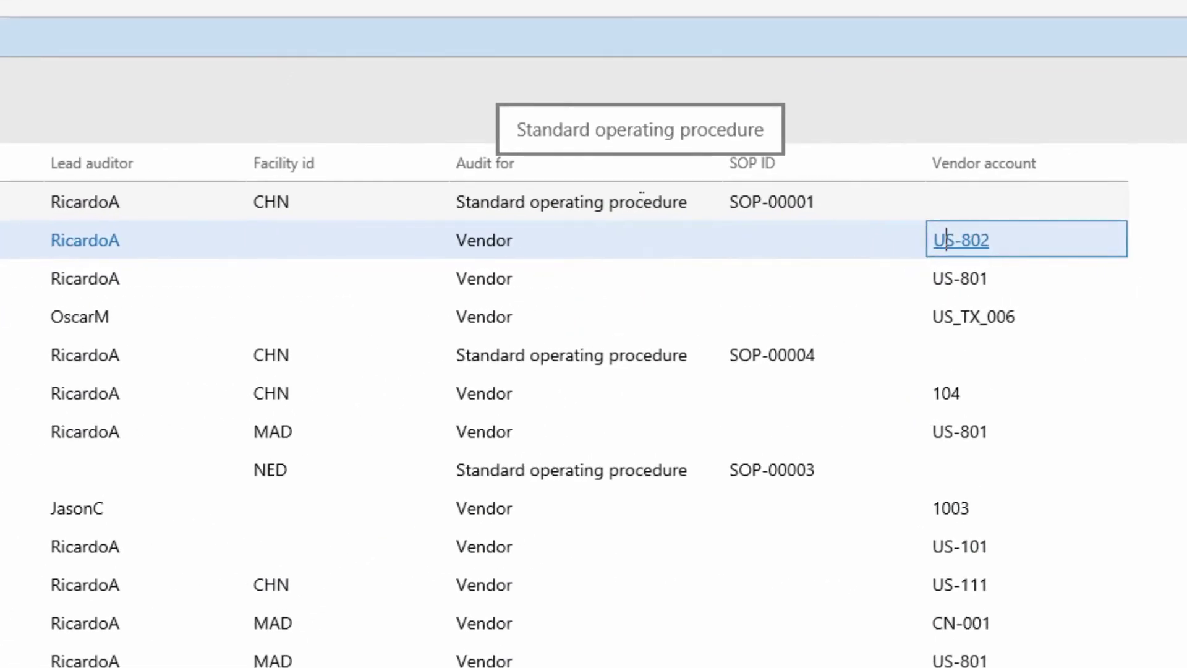
{"action": "left_click", "coordinate": [632, 202]}
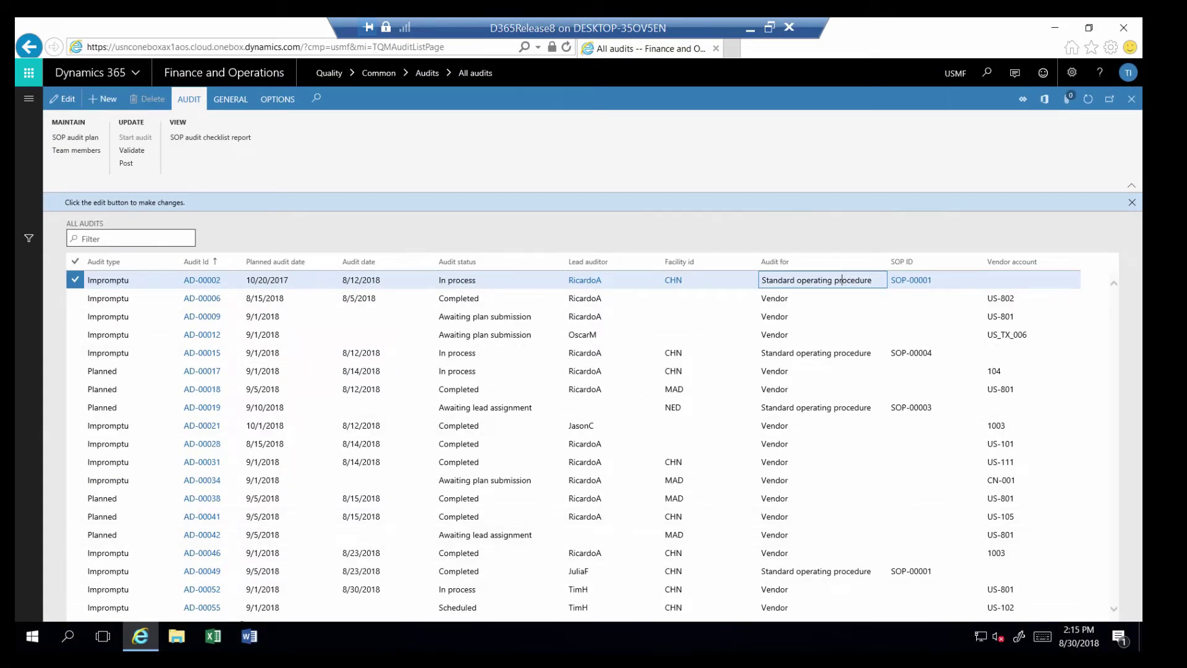
{"action": "left_click", "coordinate": [206, 609]}
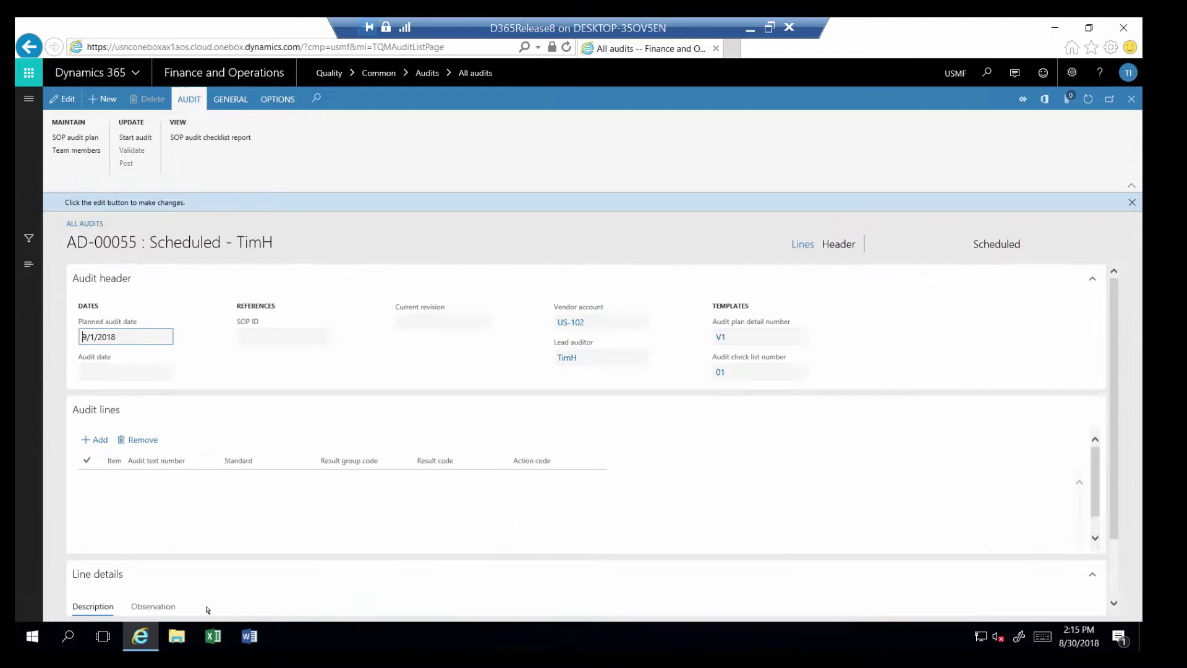
Put audit AD-00055 into edit mode and scroll through its audit lines
{"action": "left_click", "coordinate": [68, 99]}
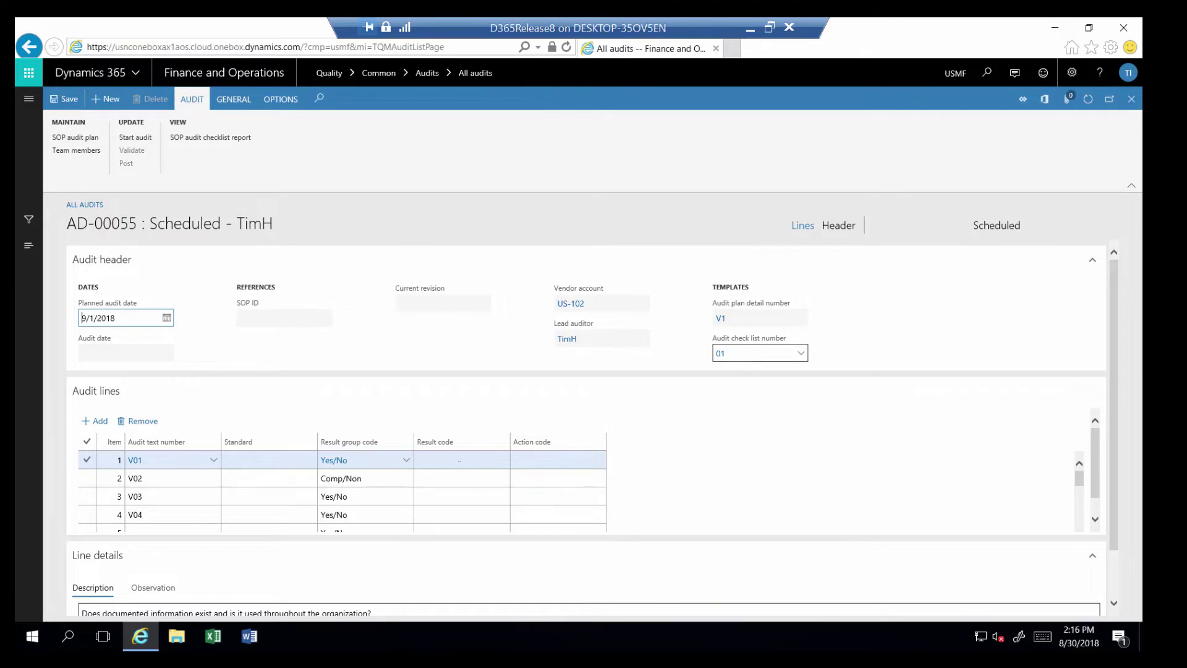
{"action": "left_click", "coordinate": [459, 460]}
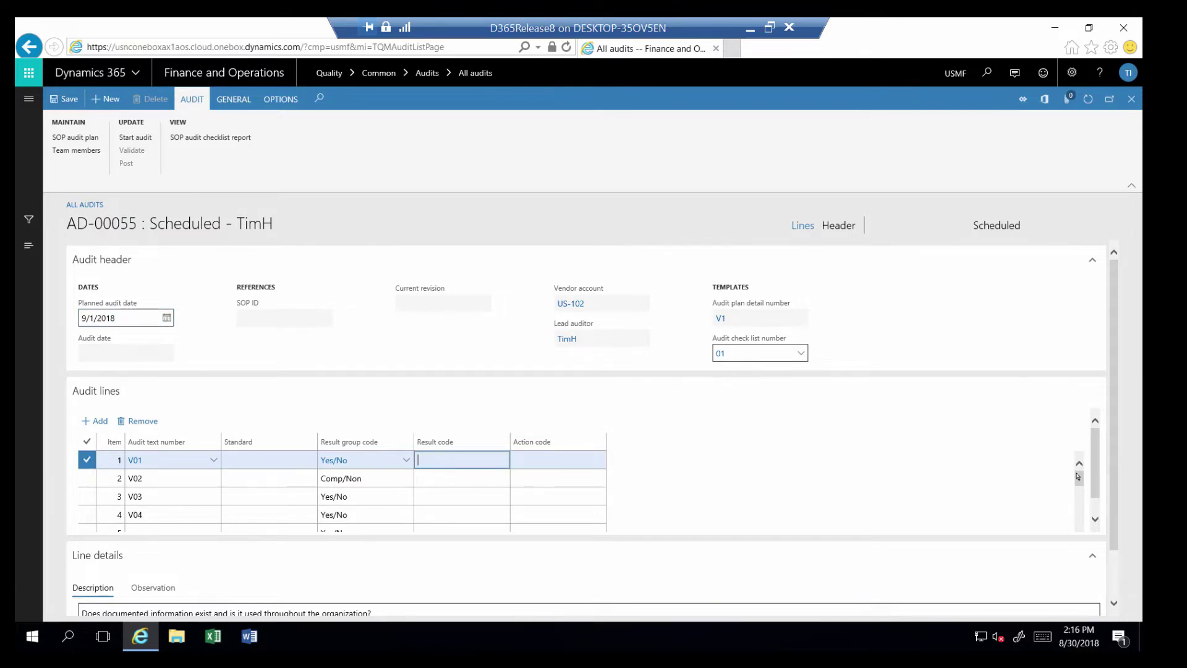
{"action": "left_click_drag", "start_coordinate": [1077, 476], "coordinate": [1080, 527]}
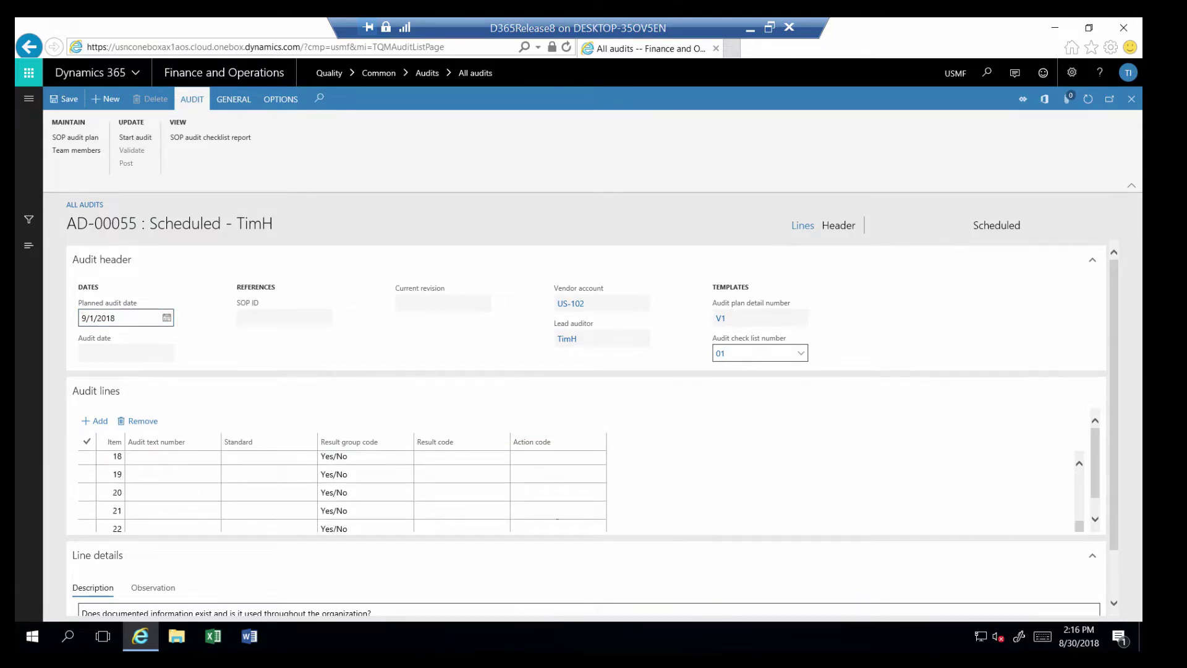
{"action": "left_click", "coordinate": [460, 526]}
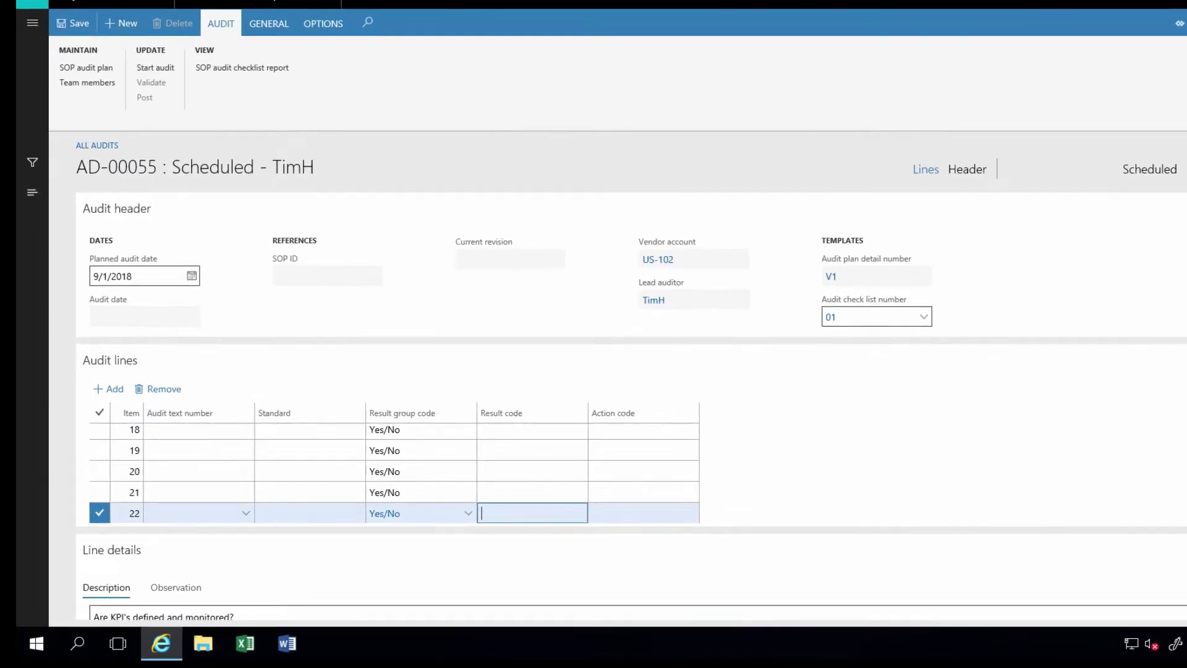
{"action": "key", "text": "ctrl+Home"}
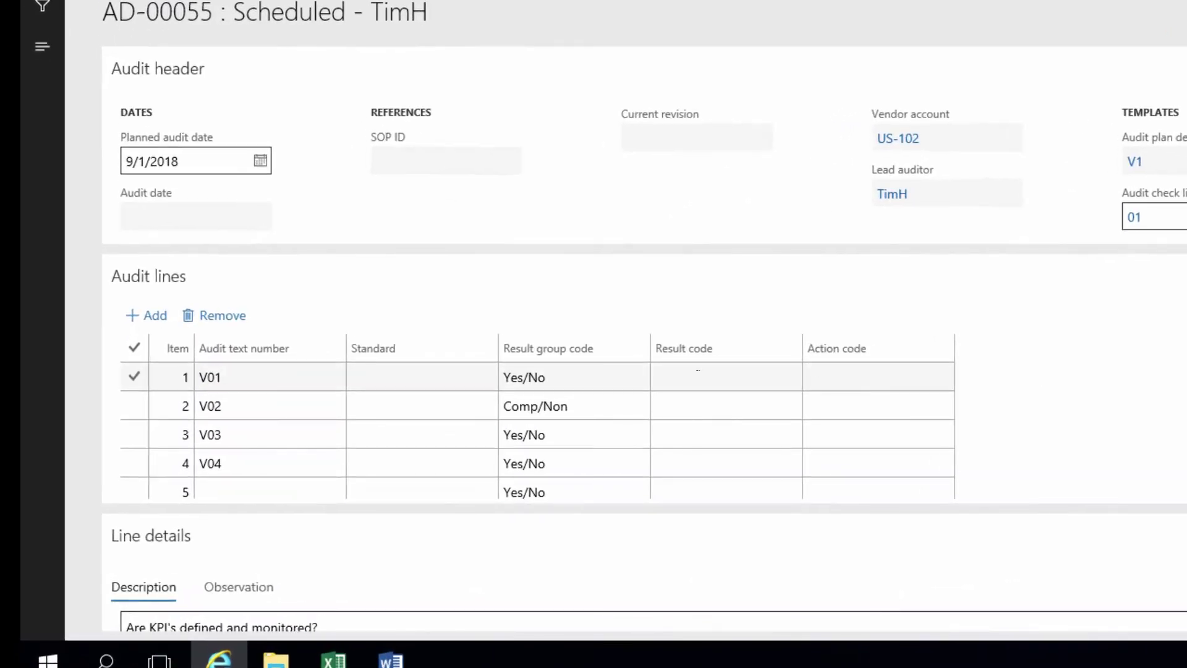
{"action": "left_click", "coordinate": [575, 377]}
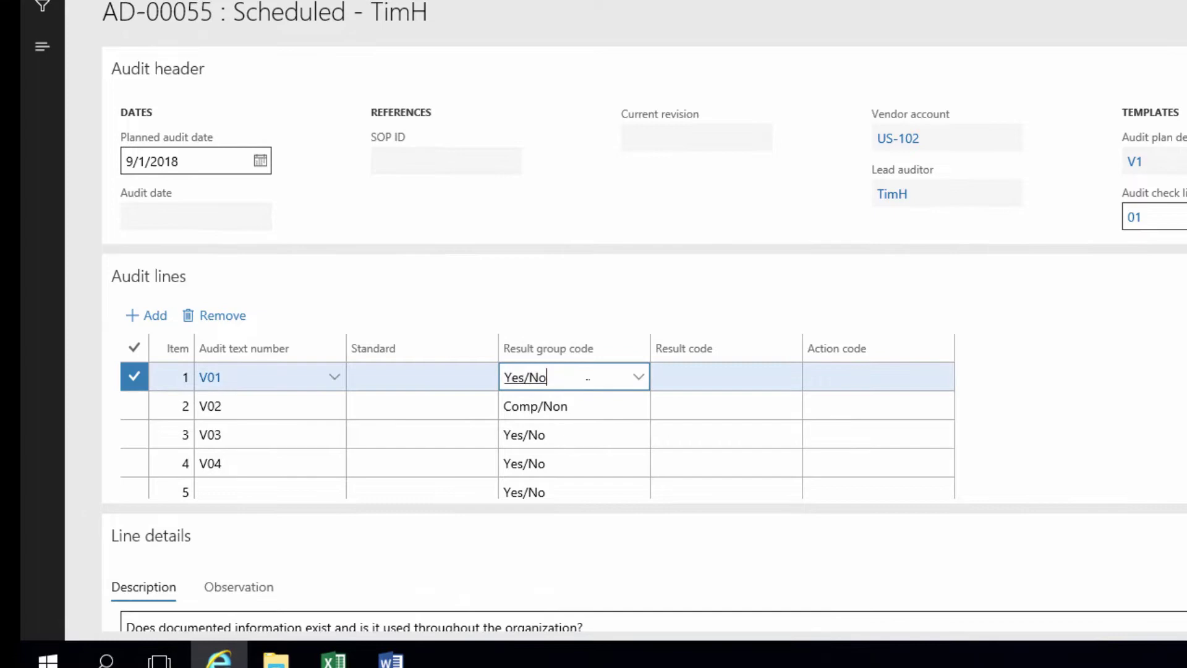
{"action": "key", "text": "Down"}
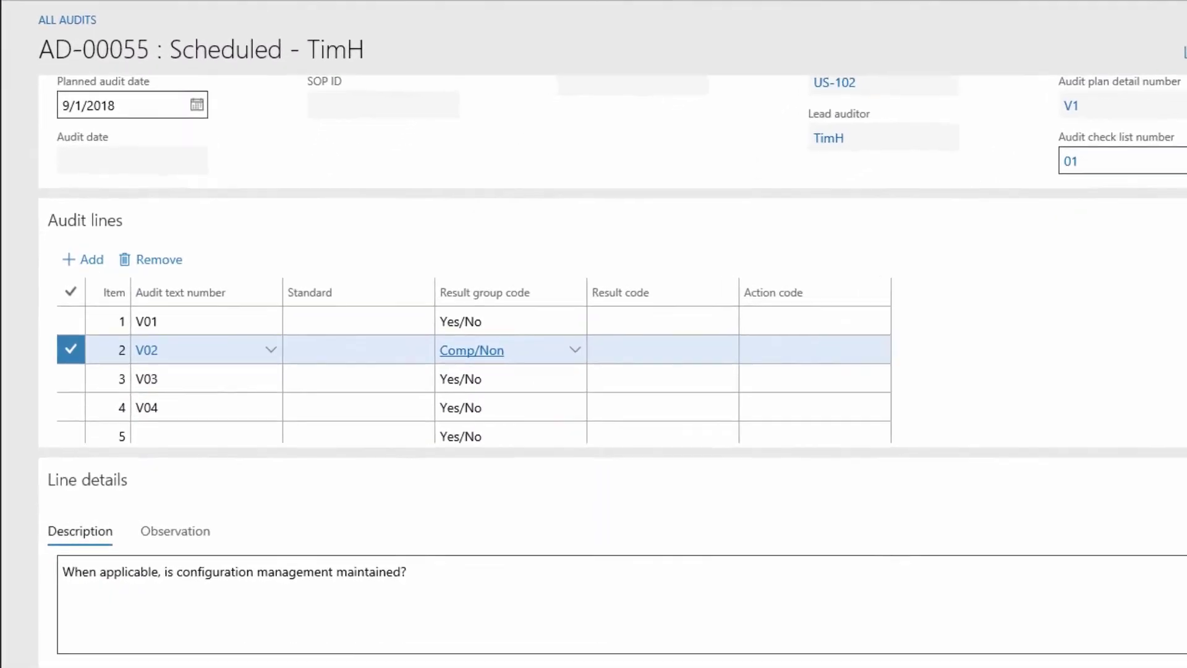
Review the second audit line's description question and observation notes
{"action": "left_click", "coordinate": [415, 576]}
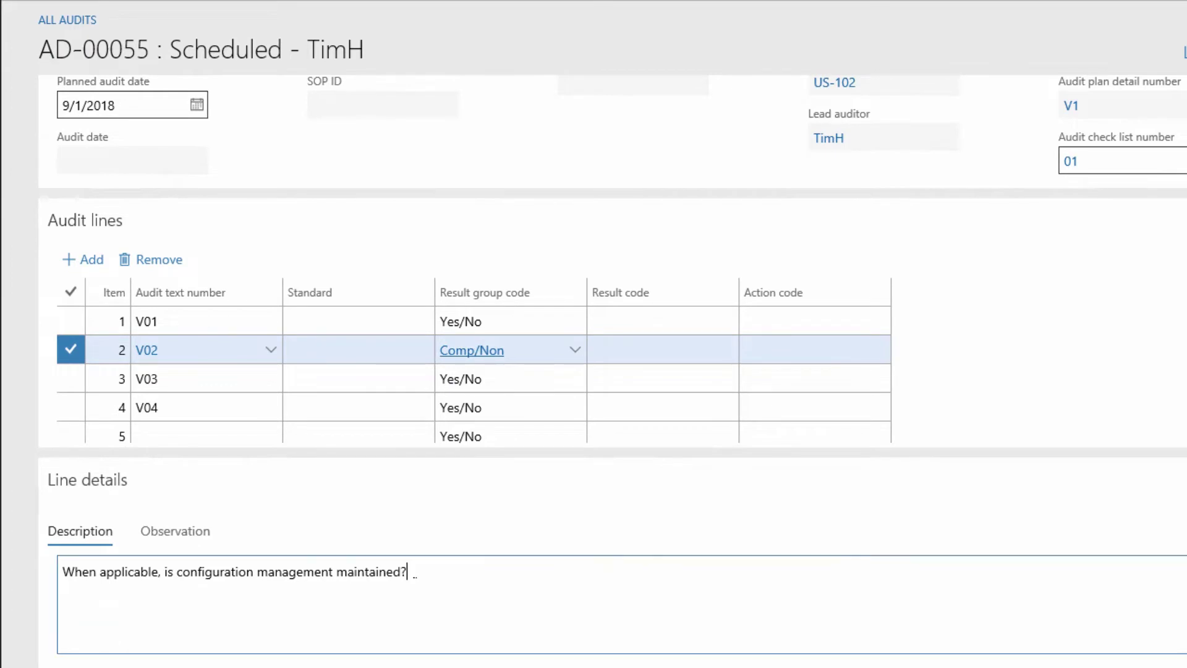
{"action": "left_click_drag", "start_coordinate": [420, 571], "coordinate": [2, 556]}
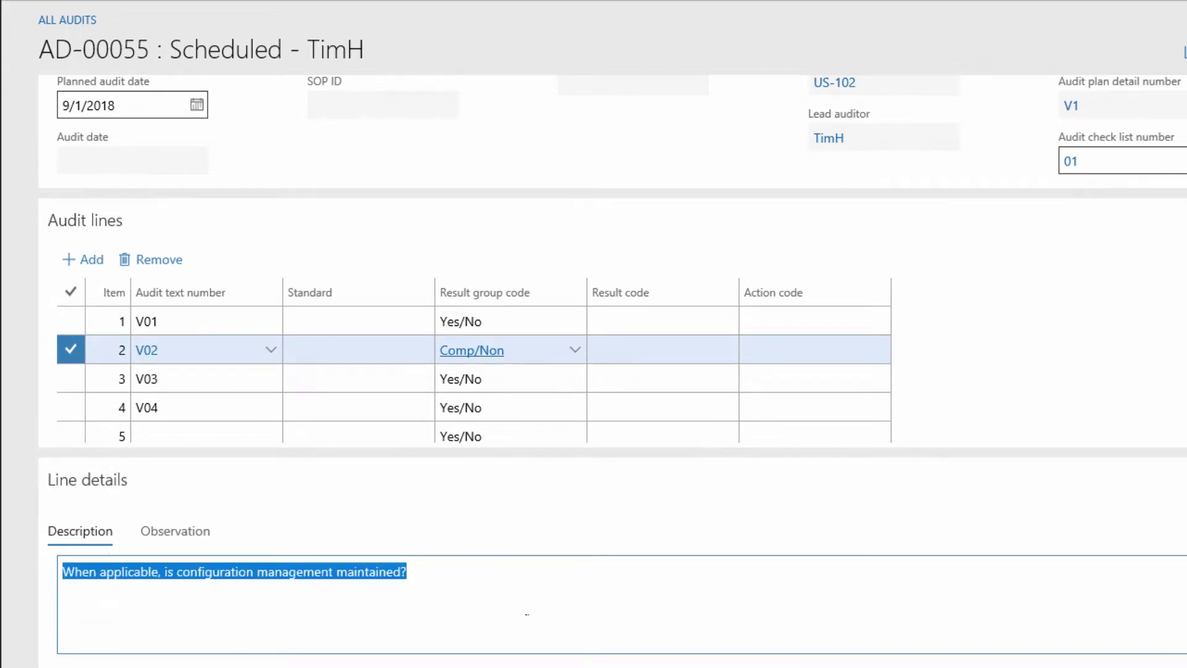
{"action": "left_click", "coordinate": [181, 537]}
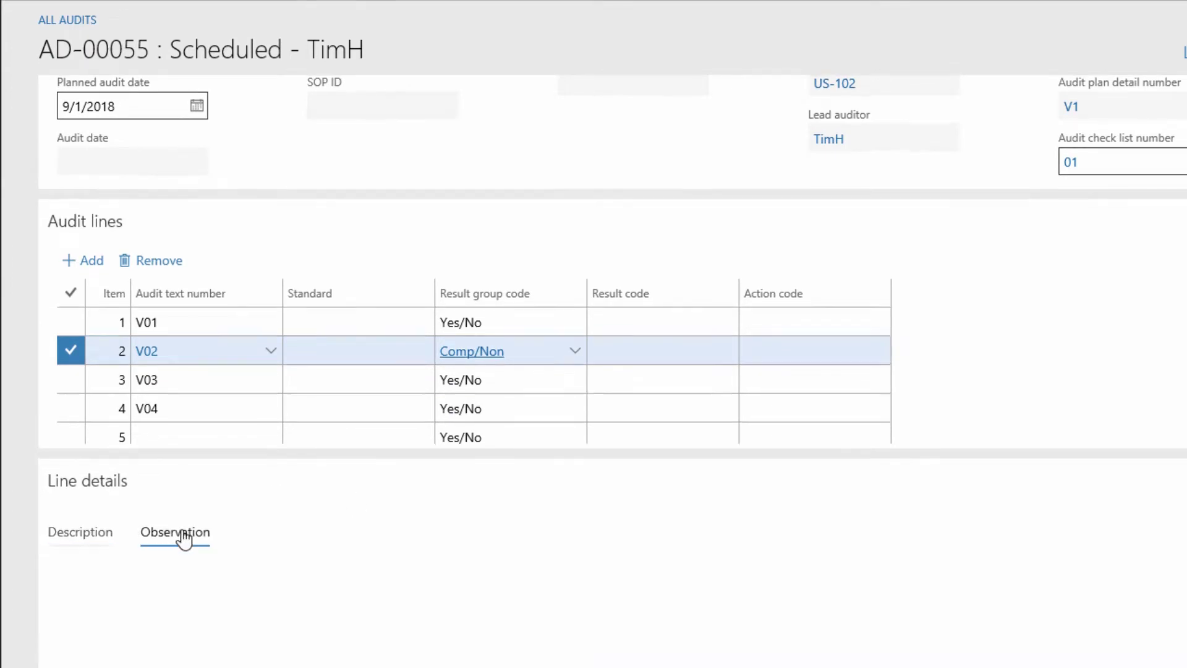
{"action": "left_click", "coordinate": [87, 537]}
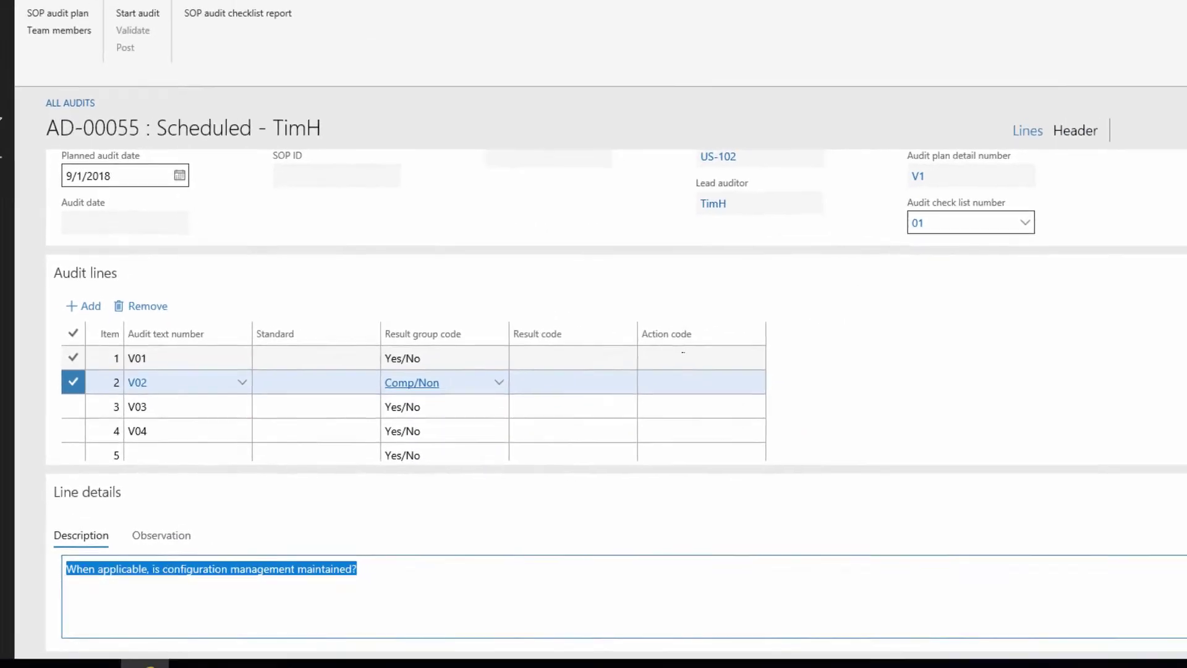
{"action": "left_click", "coordinate": [683, 352]}
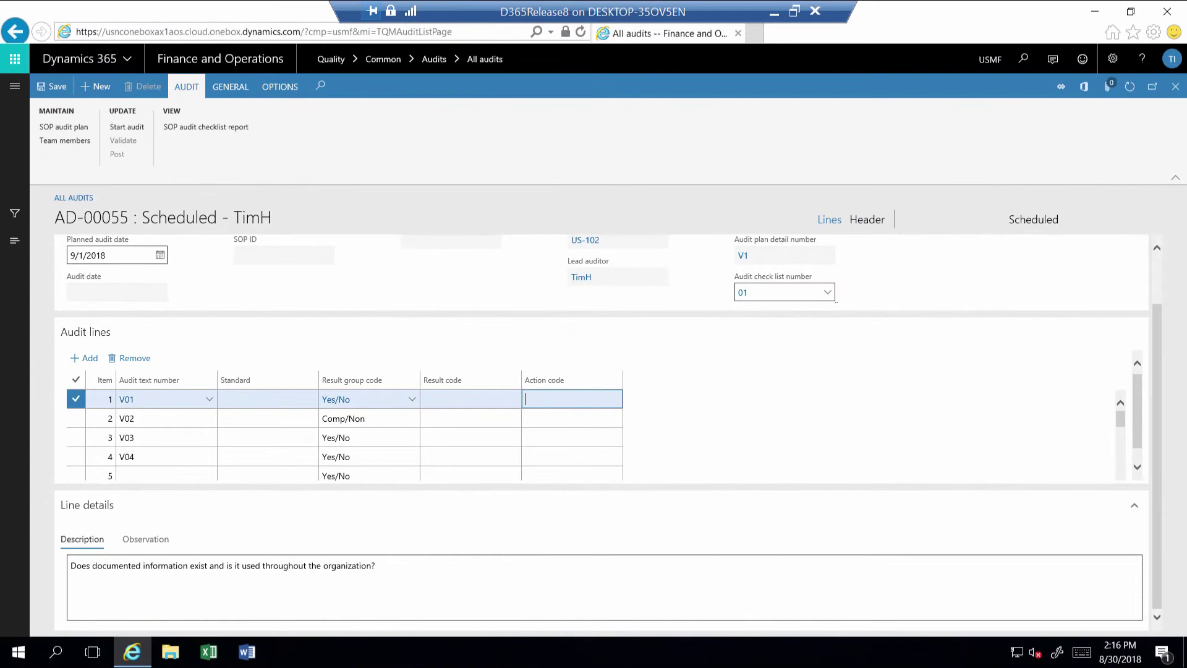
Switch the audit check list to 02 Process Audit and save
{"action": "left_click", "coordinate": [828, 293]}
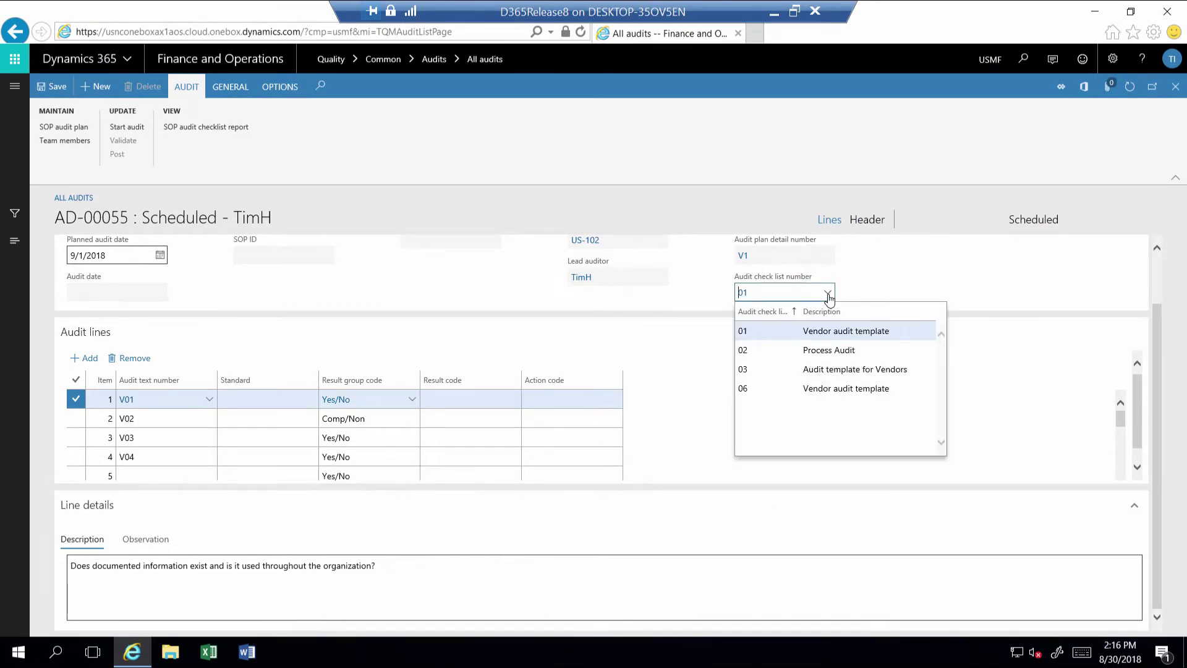
{"action": "left_click", "coordinate": [769, 351]}
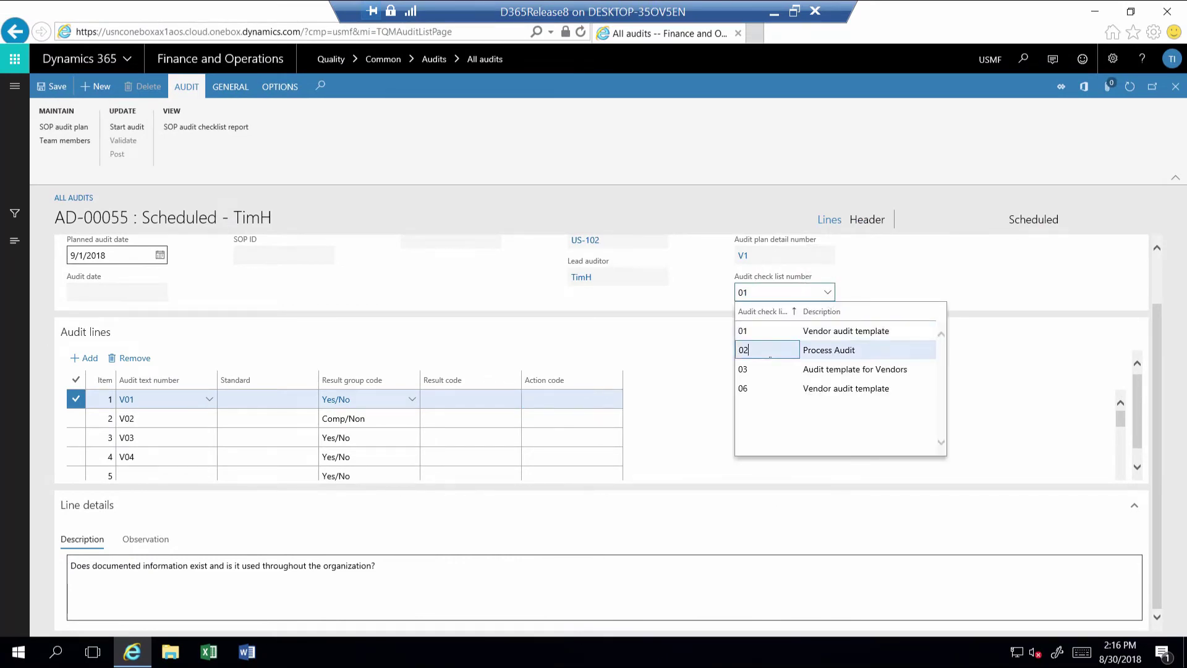
{"action": "left_click", "coordinate": [51, 90]}
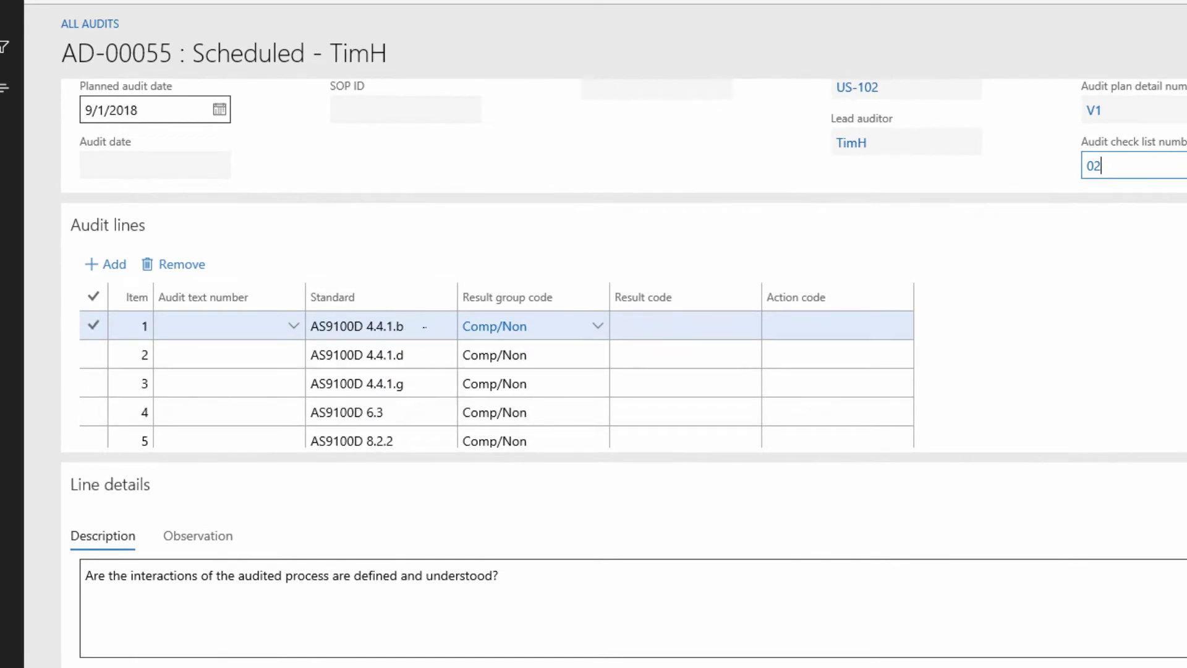
{"action": "left_click", "coordinate": [425, 327]}
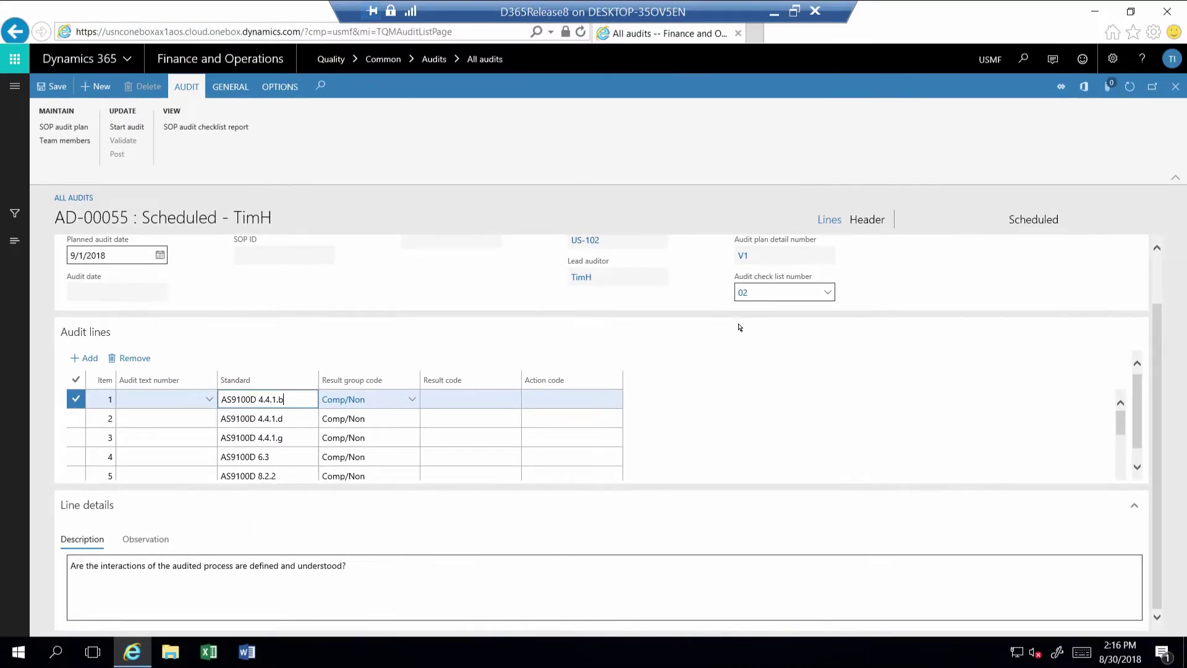
Change the check list back to 01 Vendor audit template and save to reload lines
{"action": "left_click", "coordinate": [828, 293]}
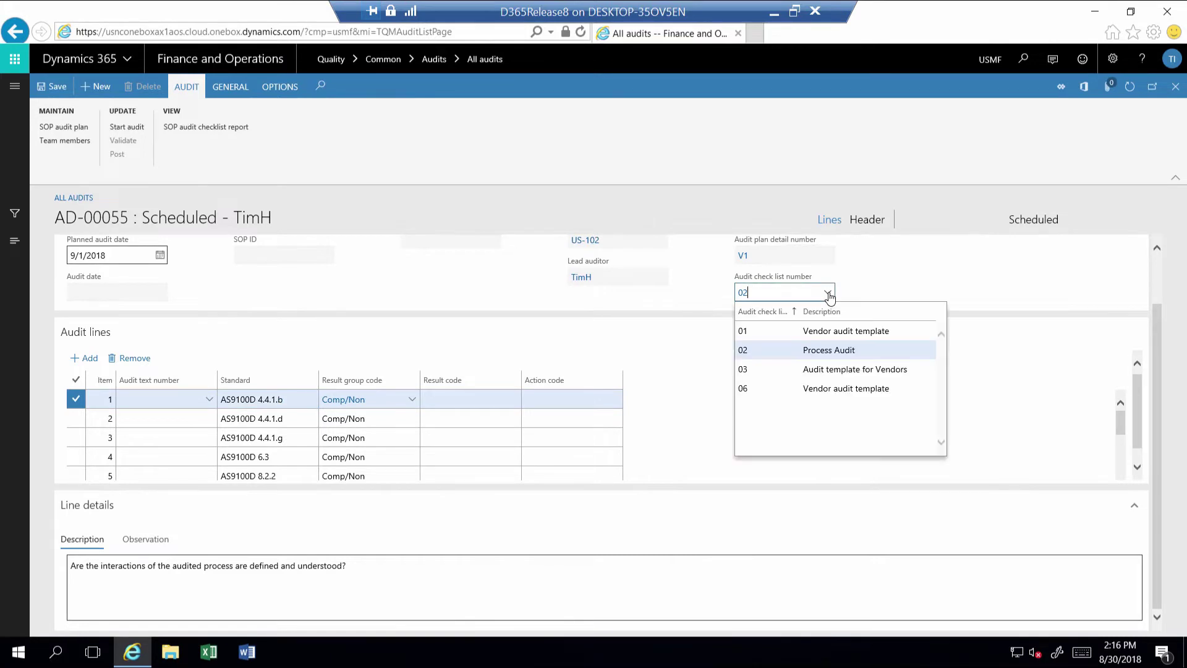
{"action": "left_click", "coordinate": [794, 331]}
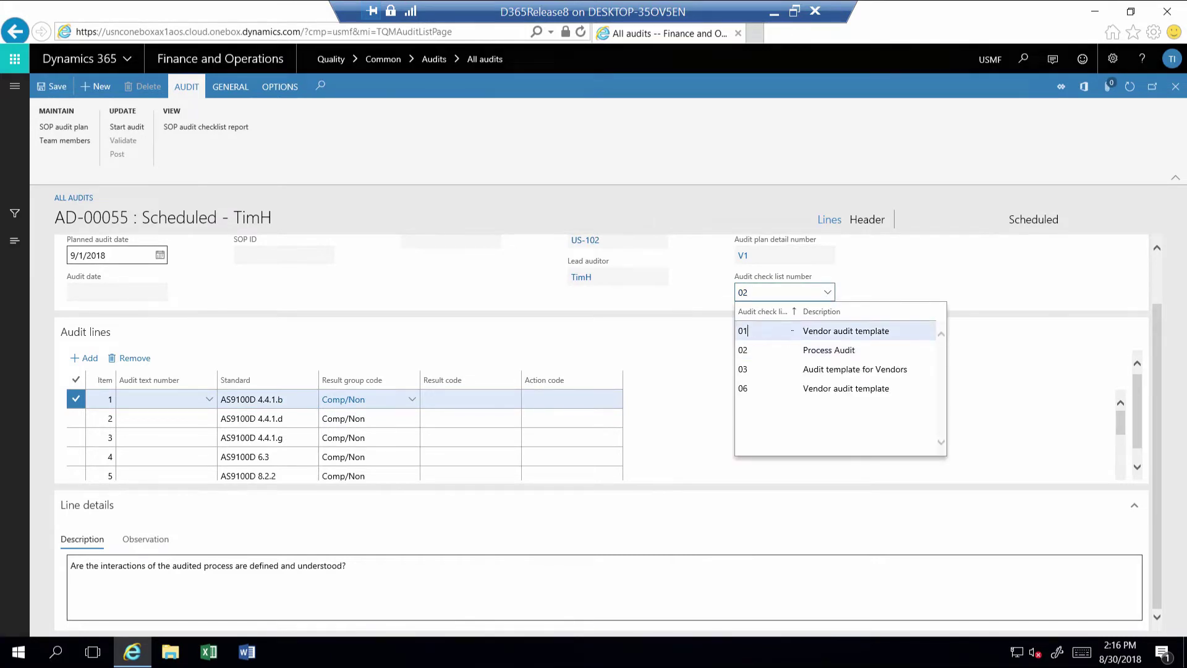
{"action": "left_click", "coordinate": [53, 86]}
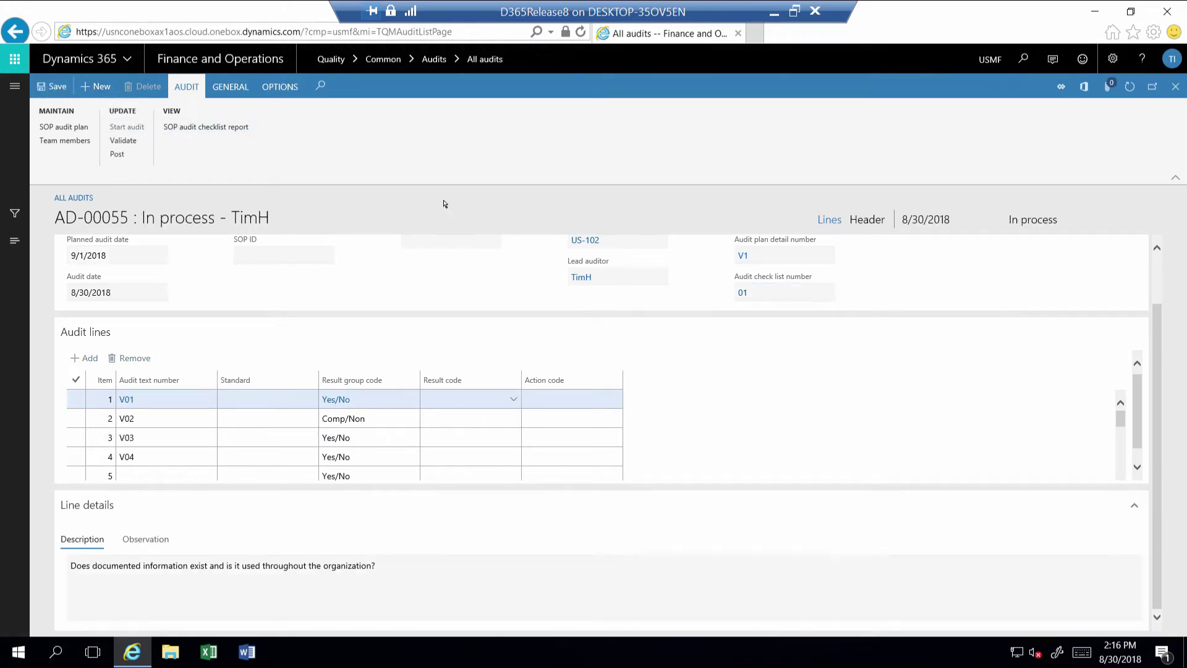
Set line V01's result code to Yes with observation 'Passed'
{"action": "left_click", "coordinate": [516, 401]}
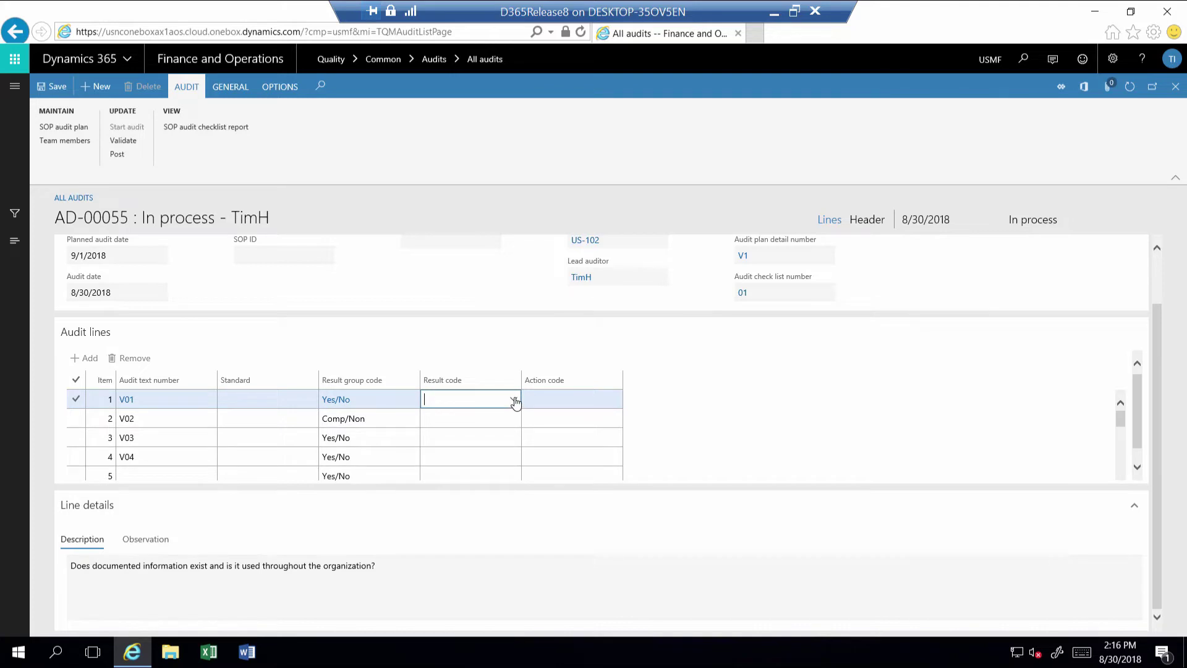
{"action": "left_click", "coordinate": [514, 402]}
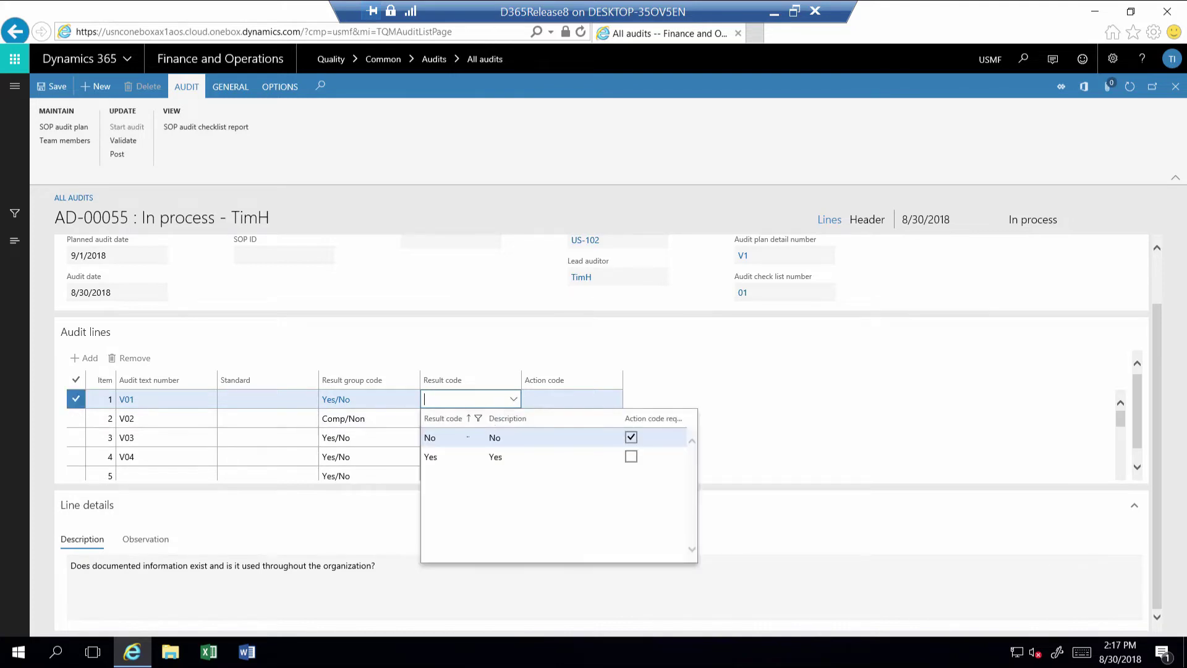
{"action": "left_click", "coordinate": [437, 457]}
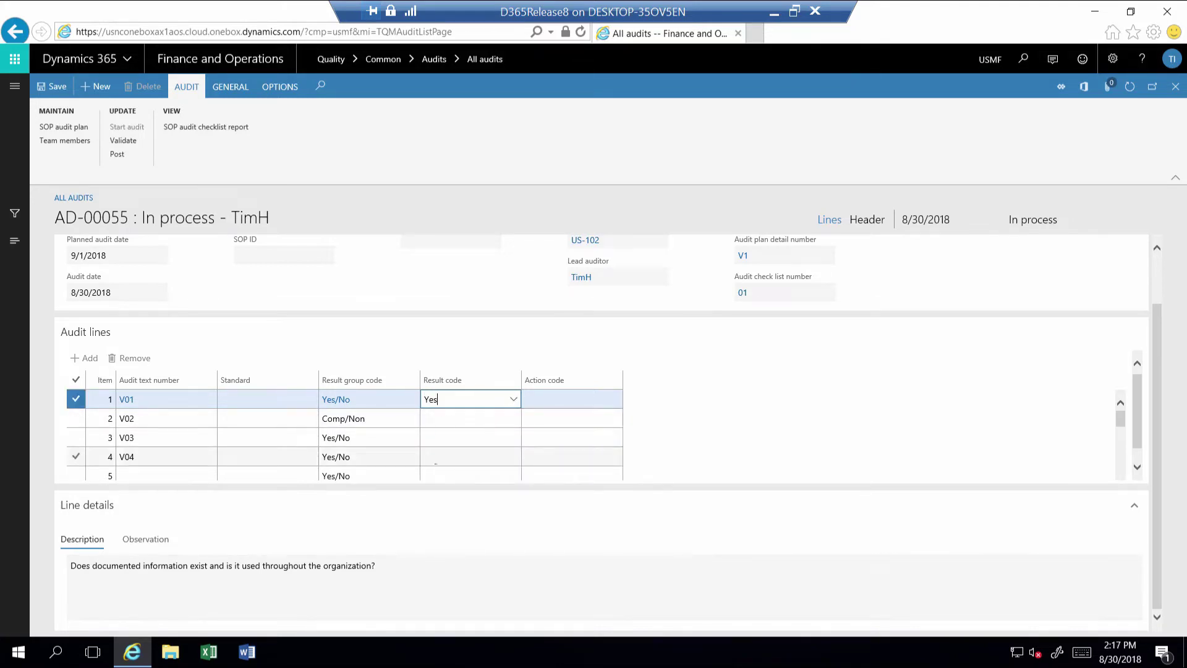
{"action": "left_click", "coordinate": [146, 538]}
{"action": "left_click", "coordinate": [189, 598]}
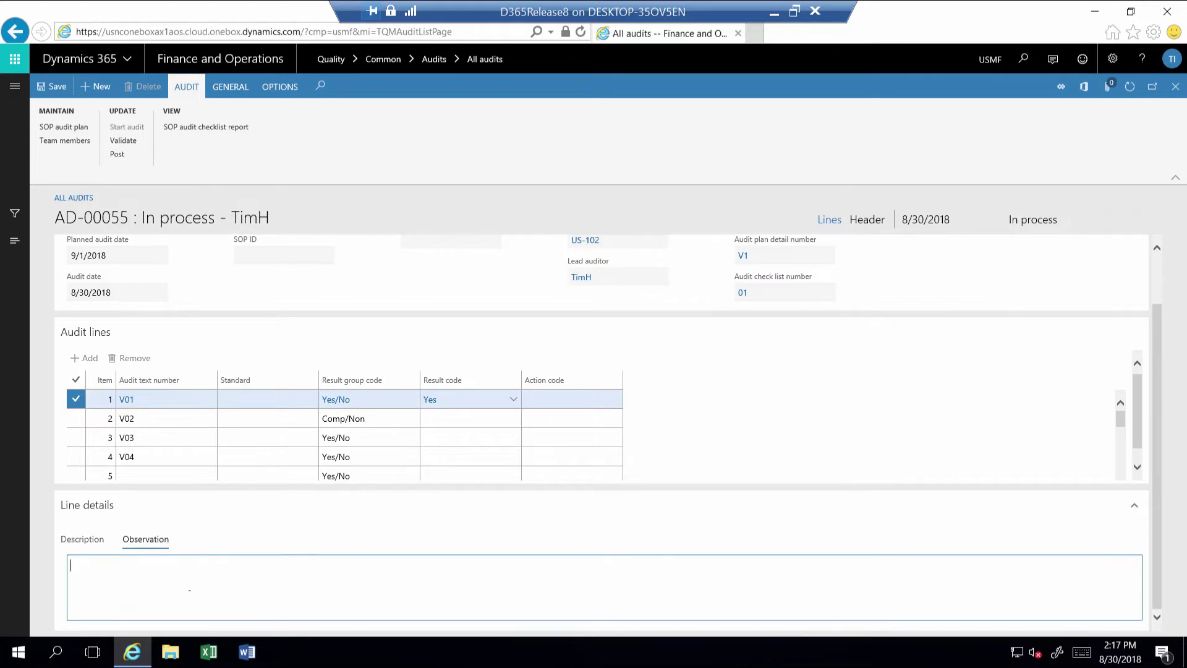
{"action": "type", "text": "Passed"}
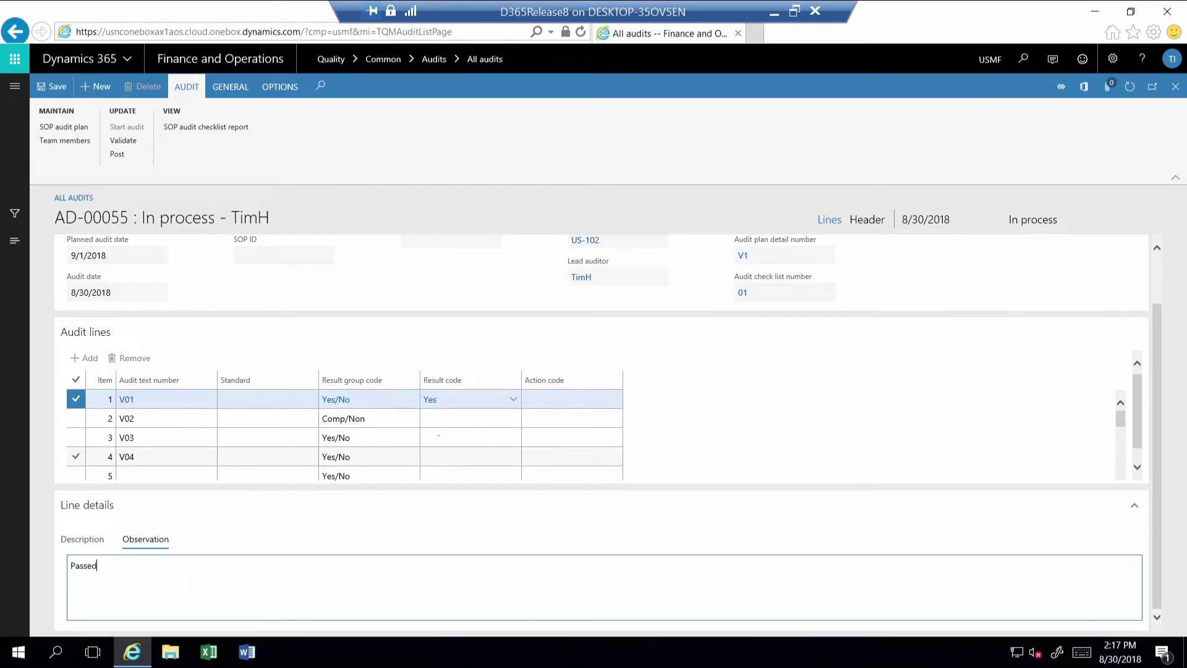
Mark line V02 Noncompliant with action code MINOR
{"action": "left_click", "coordinate": [472, 420]}
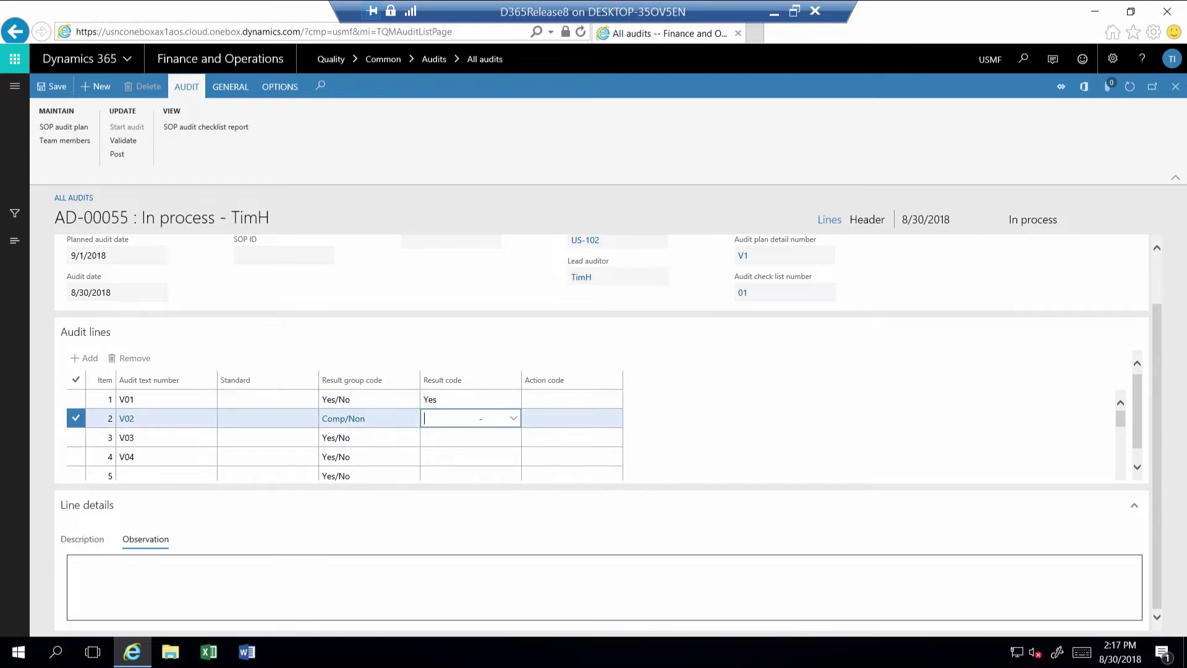
{"action": "left_click", "coordinate": [515, 420]}
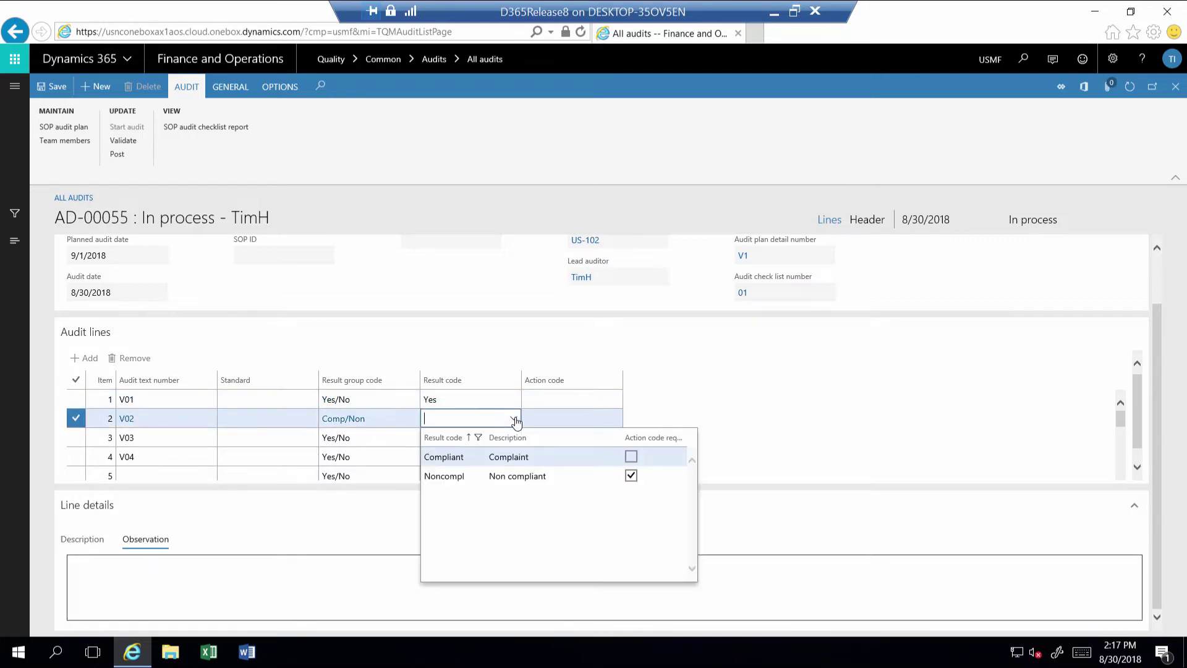
{"action": "left_click", "coordinate": [468, 477]}
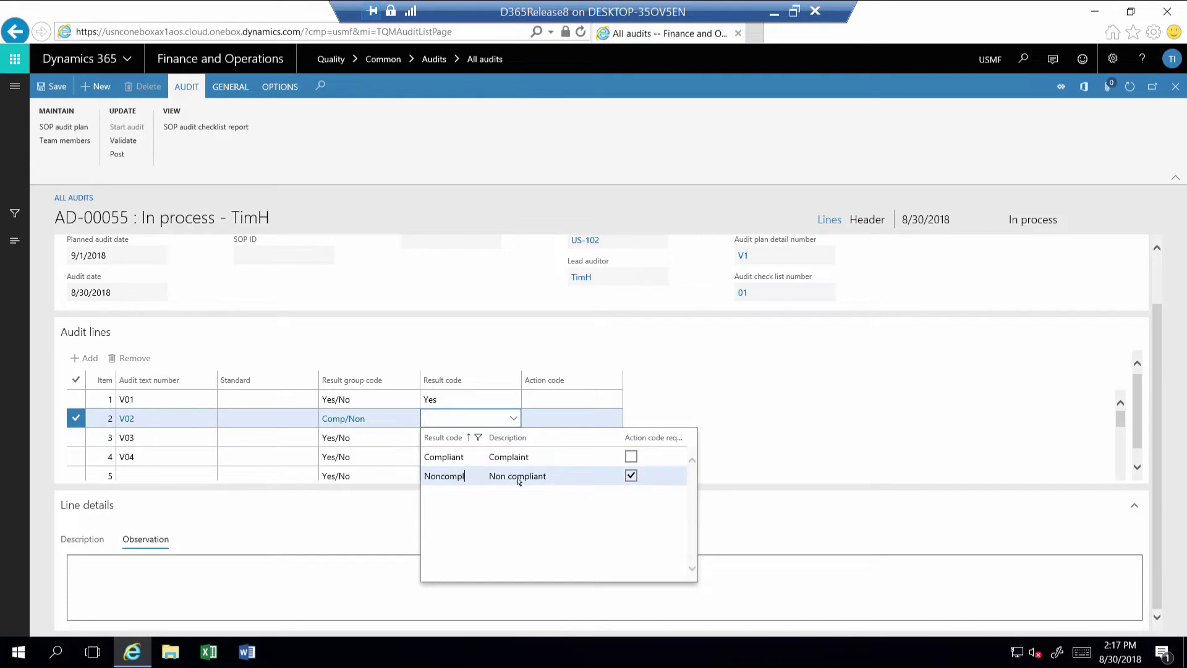
{"action": "left_click", "coordinate": [616, 419]}
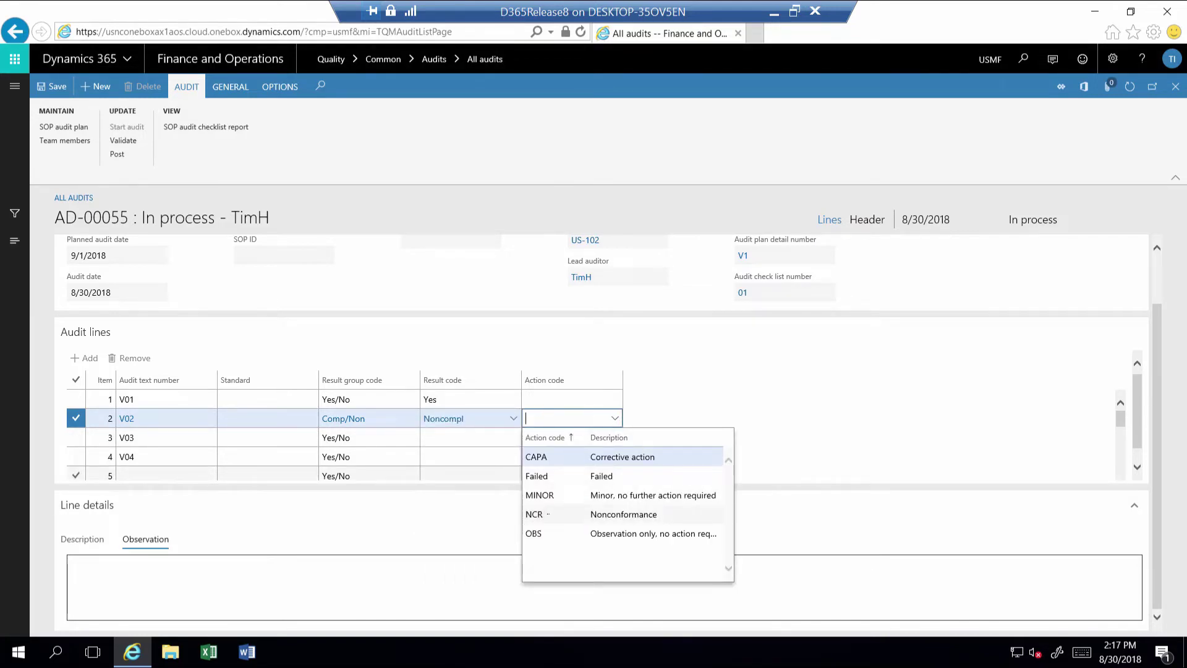
{"action": "left_click", "coordinate": [556, 495]}
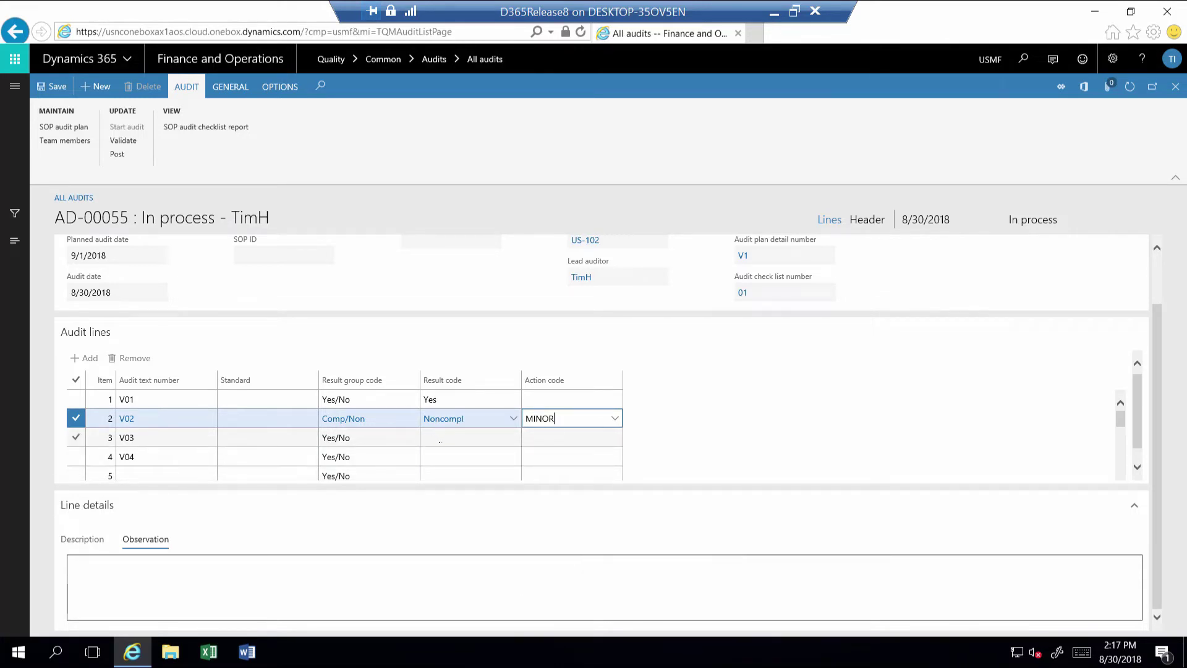
{"action": "left_click", "coordinate": [442, 438]}
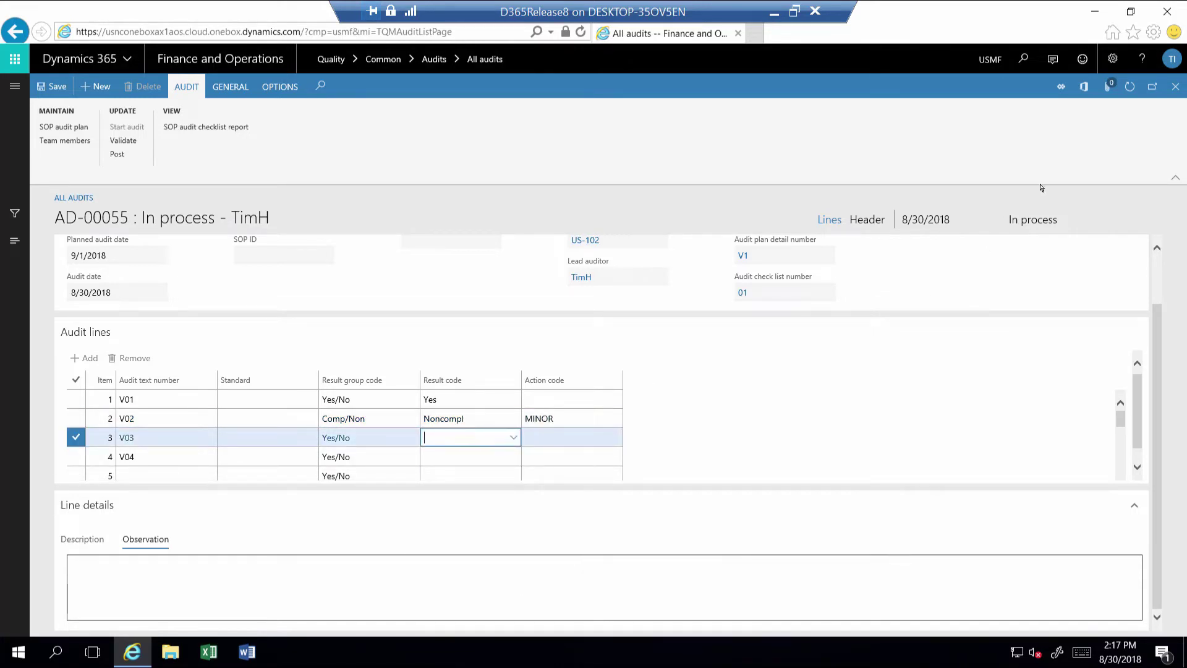
{"action": "left_click", "coordinate": [1086, 88]}
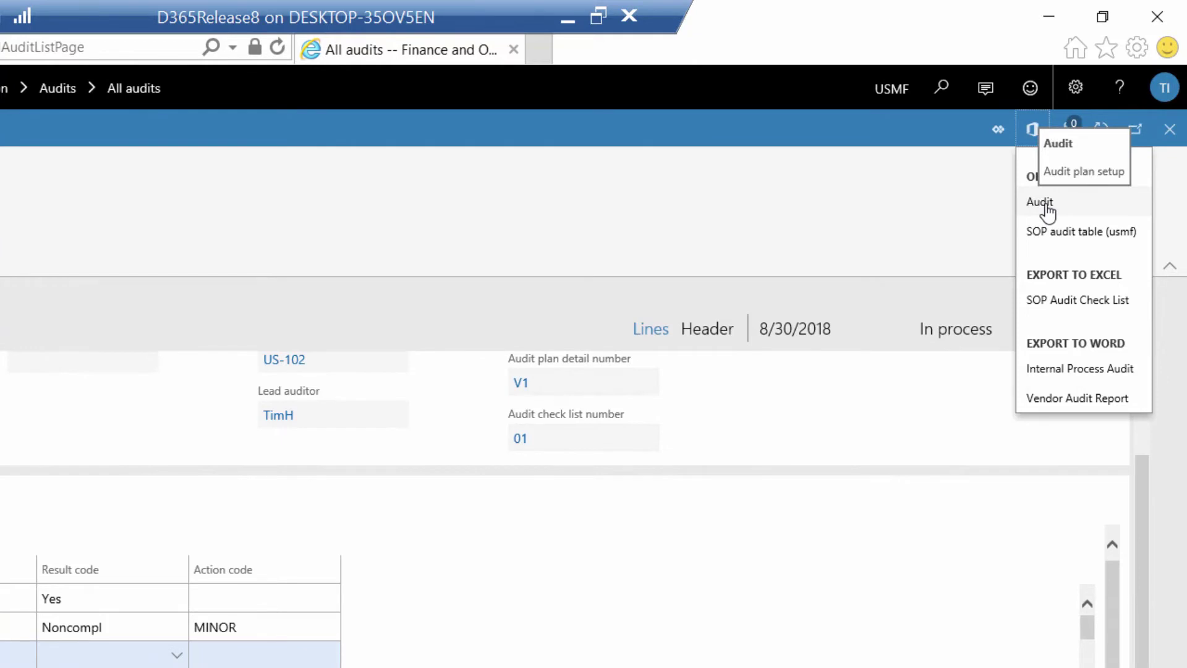
Download the audit via Open in Excel > Audit and open the workbook
{"action": "left_click", "coordinate": [1041, 203]}
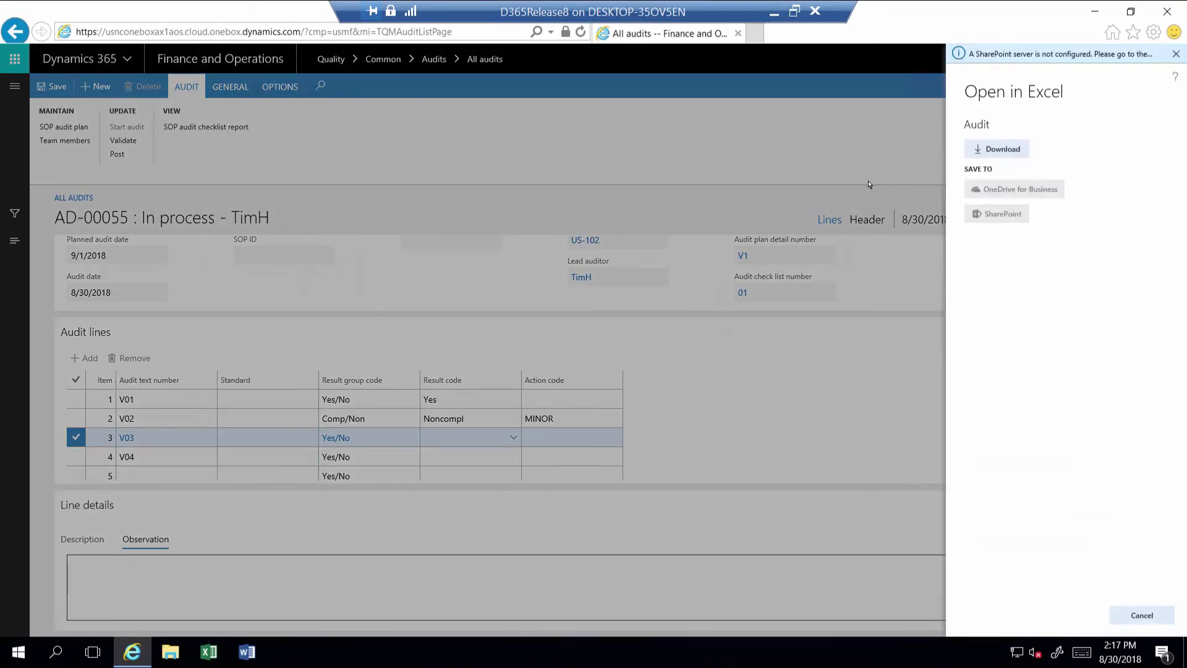
{"action": "left_click", "coordinate": [1006, 150]}
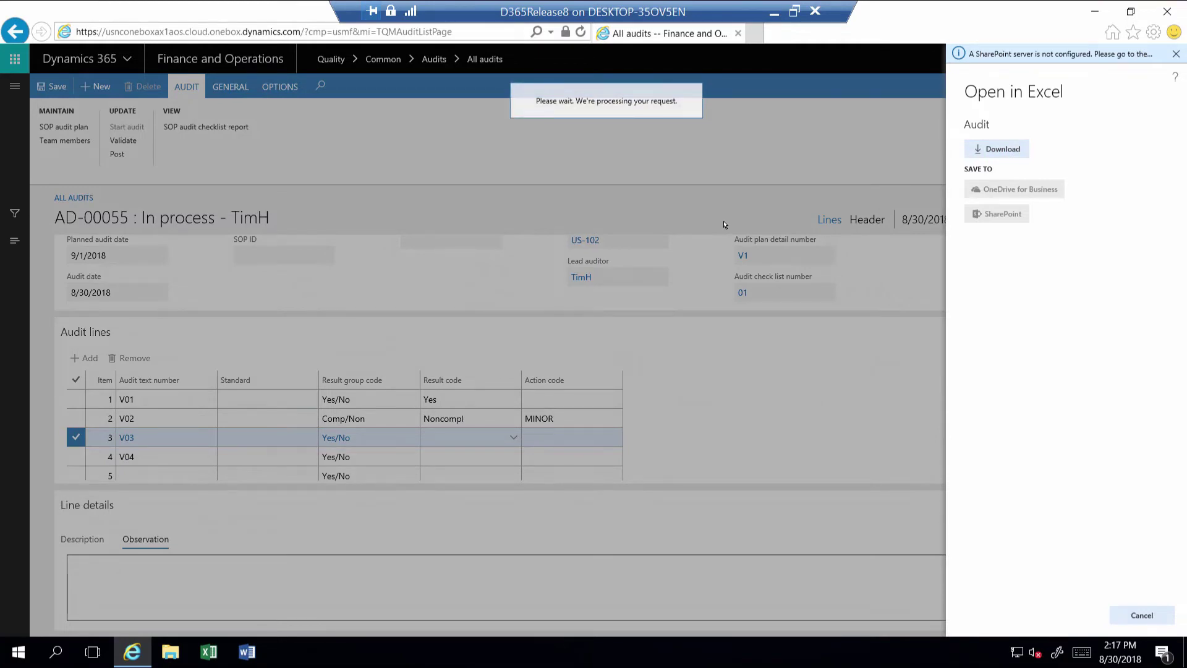
{"action": "left_click", "coordinate": [564, 289]}
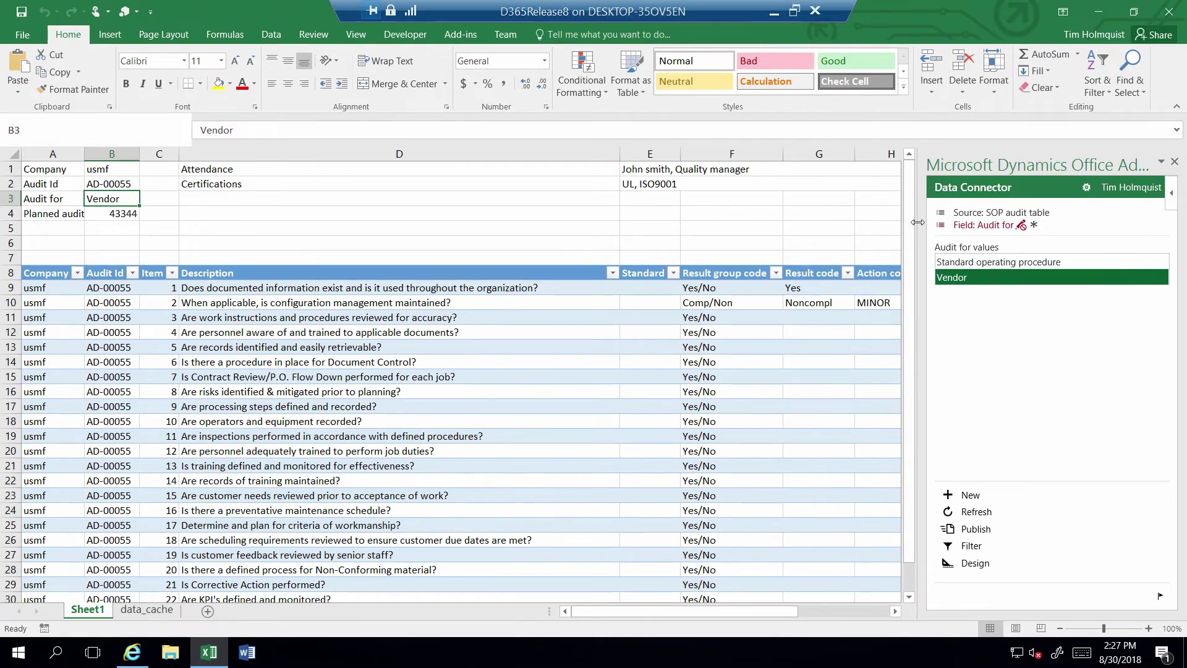
Set line 3's result to No with action code CAPA in cell G11
{"action": "left_click_drag", "start_coordinate": [917, 225], "coordinate": [1005, 225]}
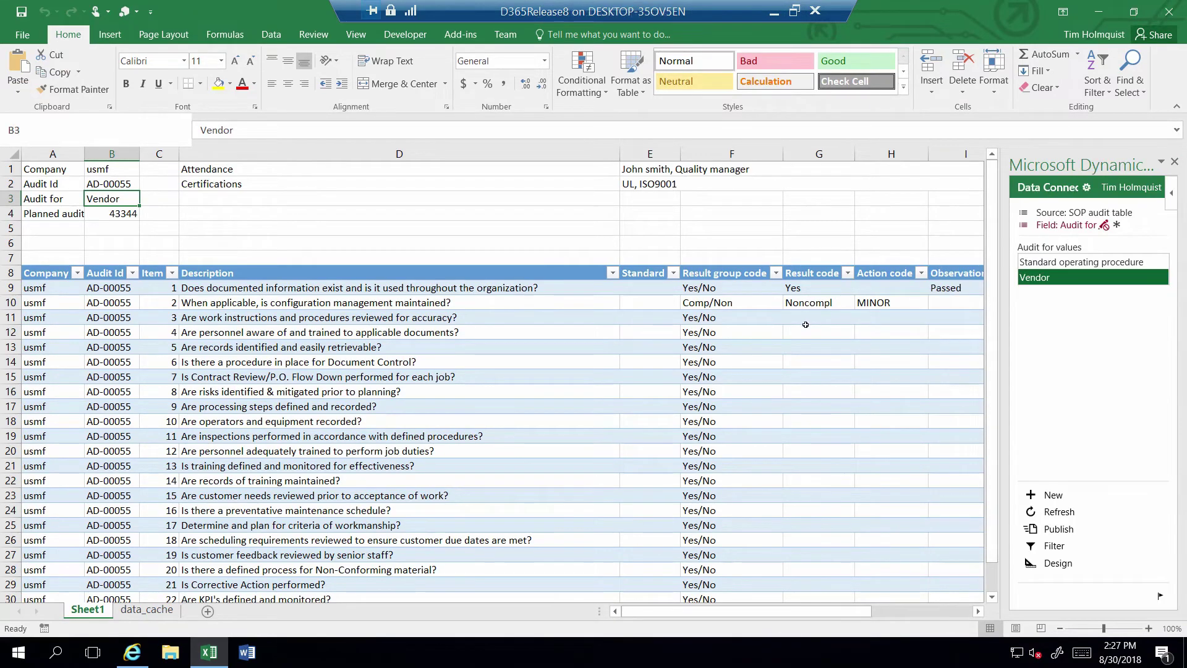
{"action": "left_click", "coordinate": [821, 316]}
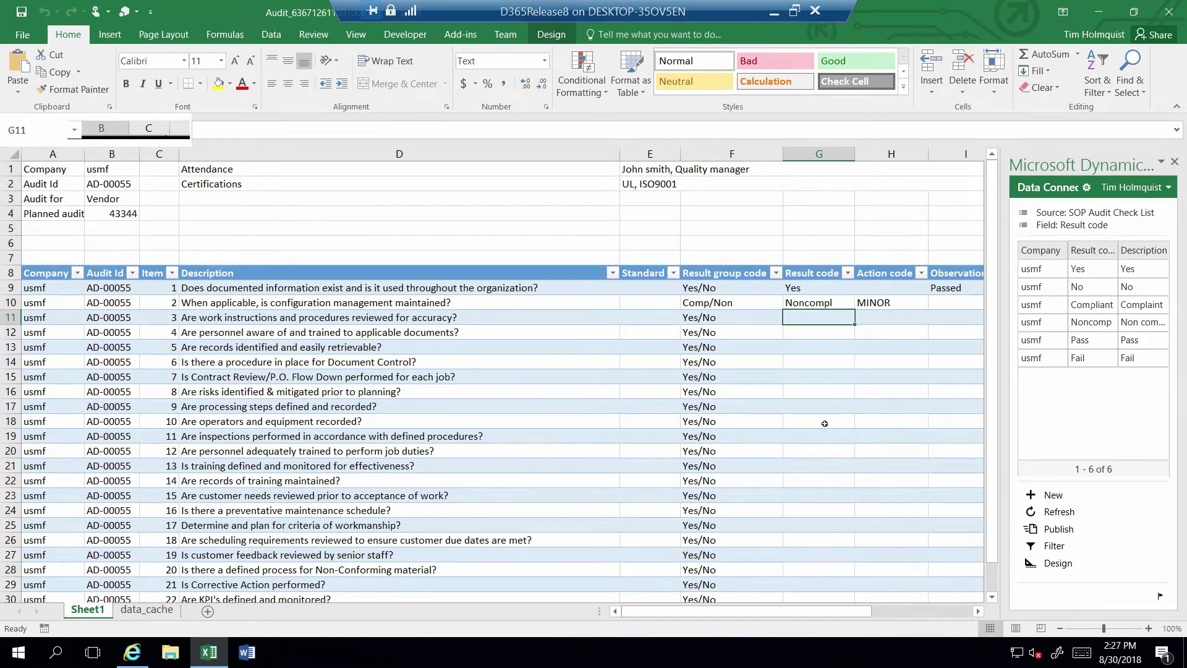
{"action": "type", "text": "No"}
{"action": "key", "text": "Delete"}
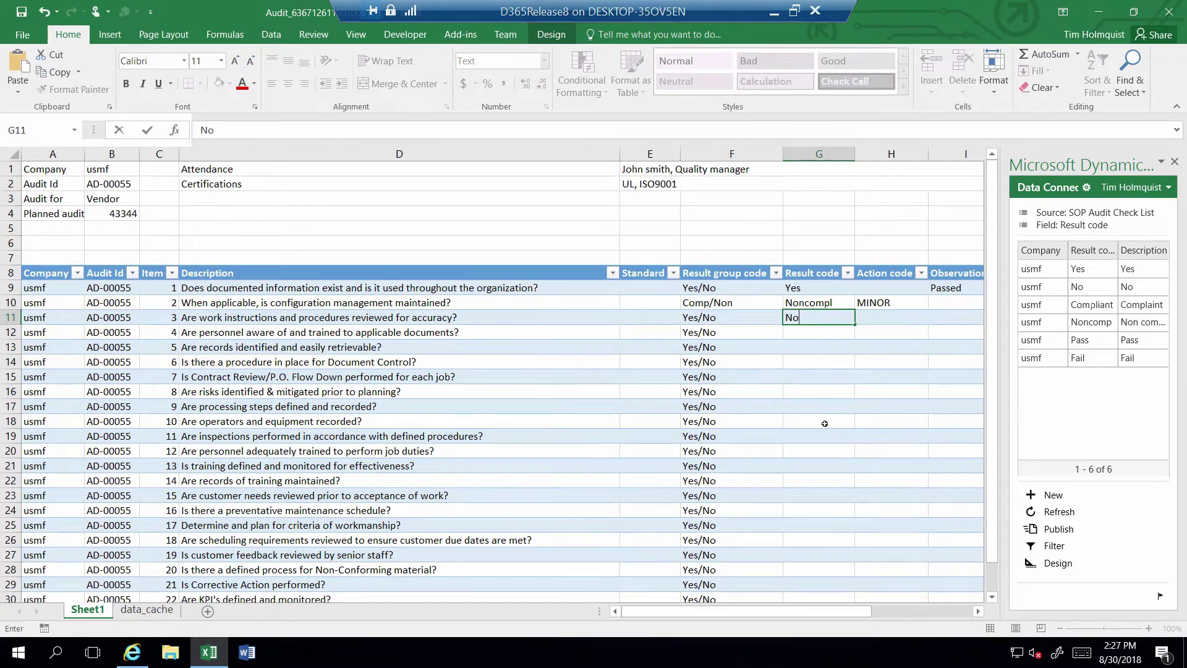
{"action": "key", "text": "Tab"}
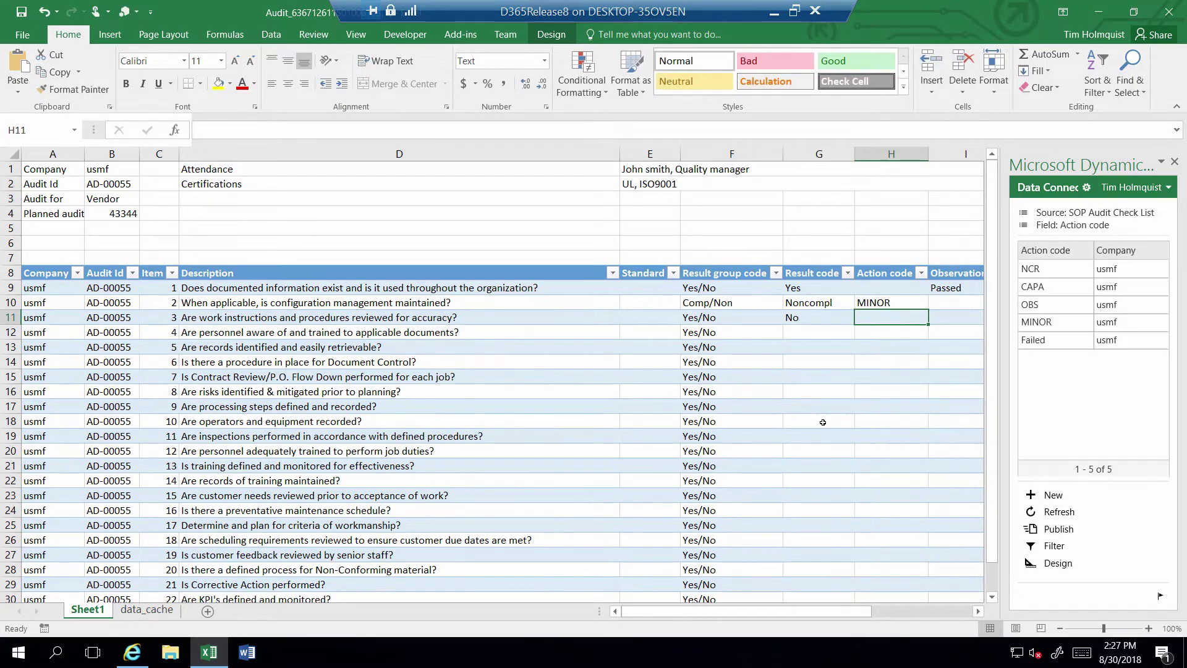
{"action": "left_click", "coordinate": [1064, 289]}
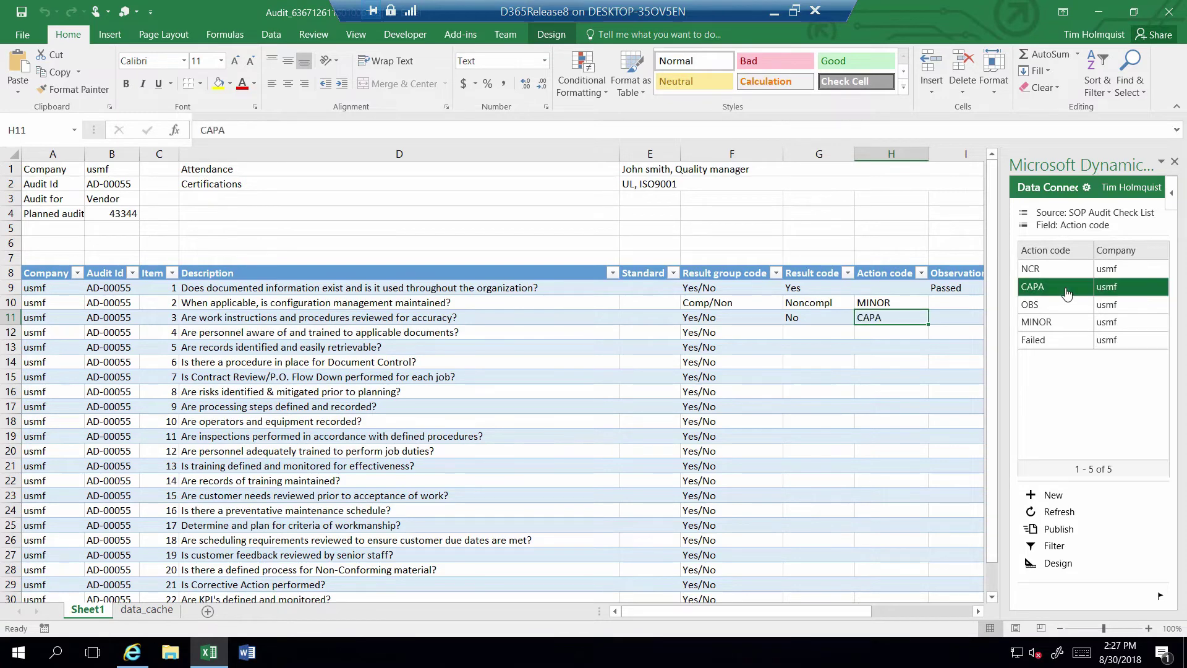
Enter 'Failed' as the observation for items 2 and 3
{"action": "left_click", "coordinate": [955, 304]}
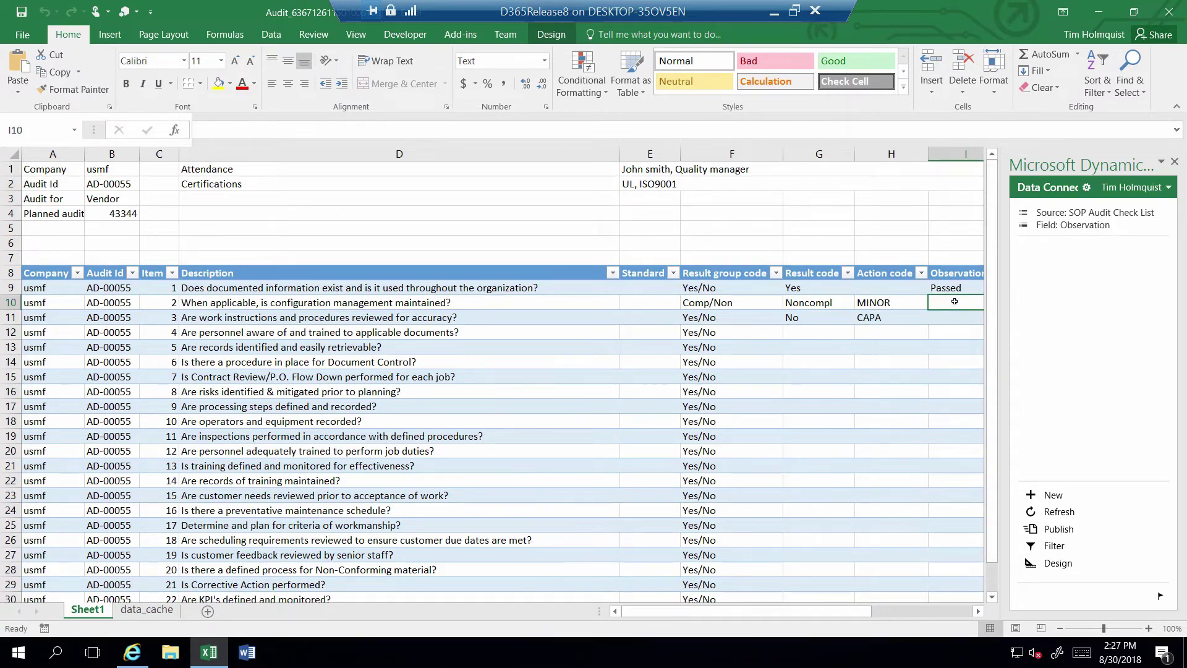
{"action": "type", "text": "Failed"}
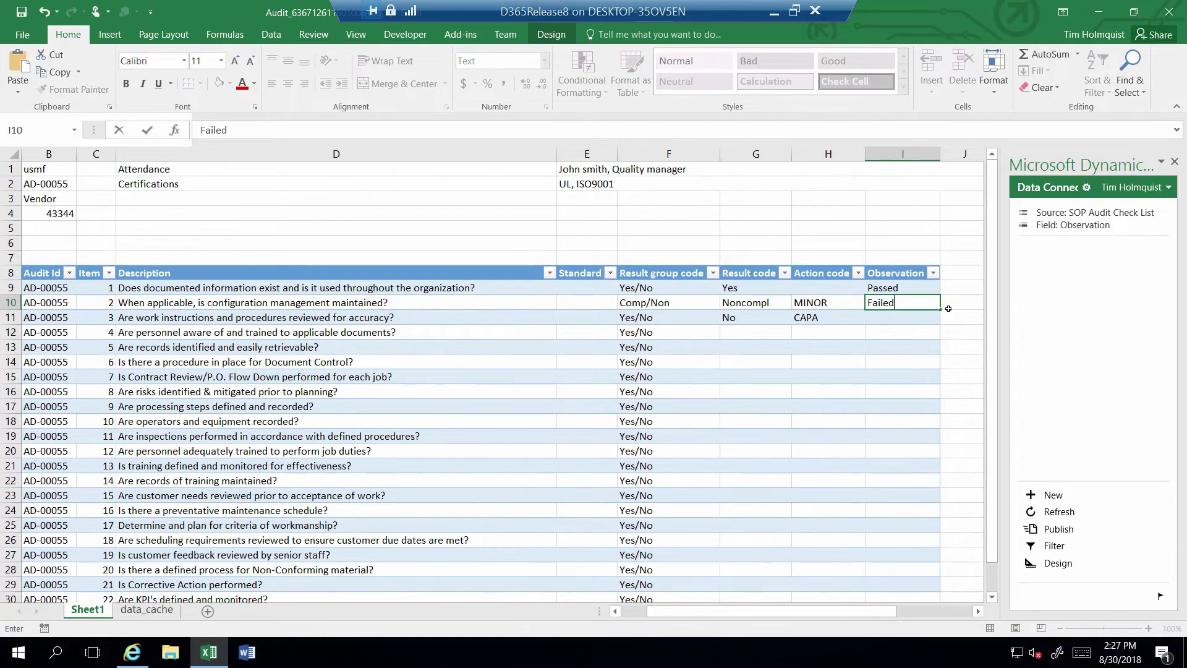
{"action": "left_click", "coordinate": [896, 318]}
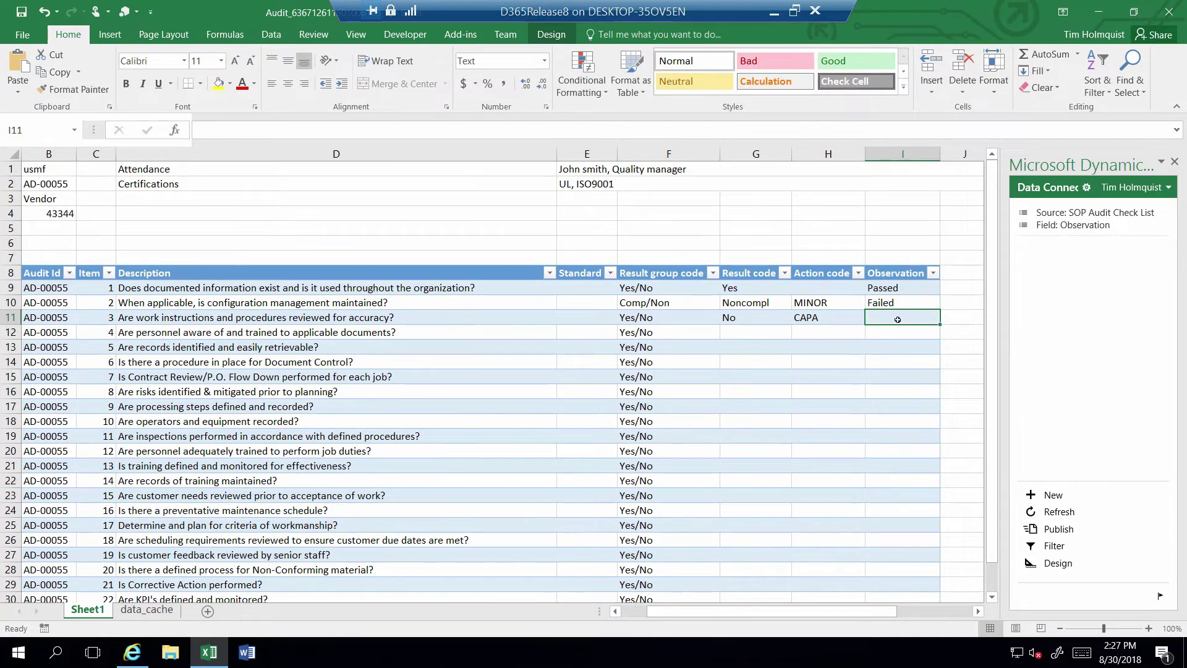
{"action": "type", "text": "Failed"}
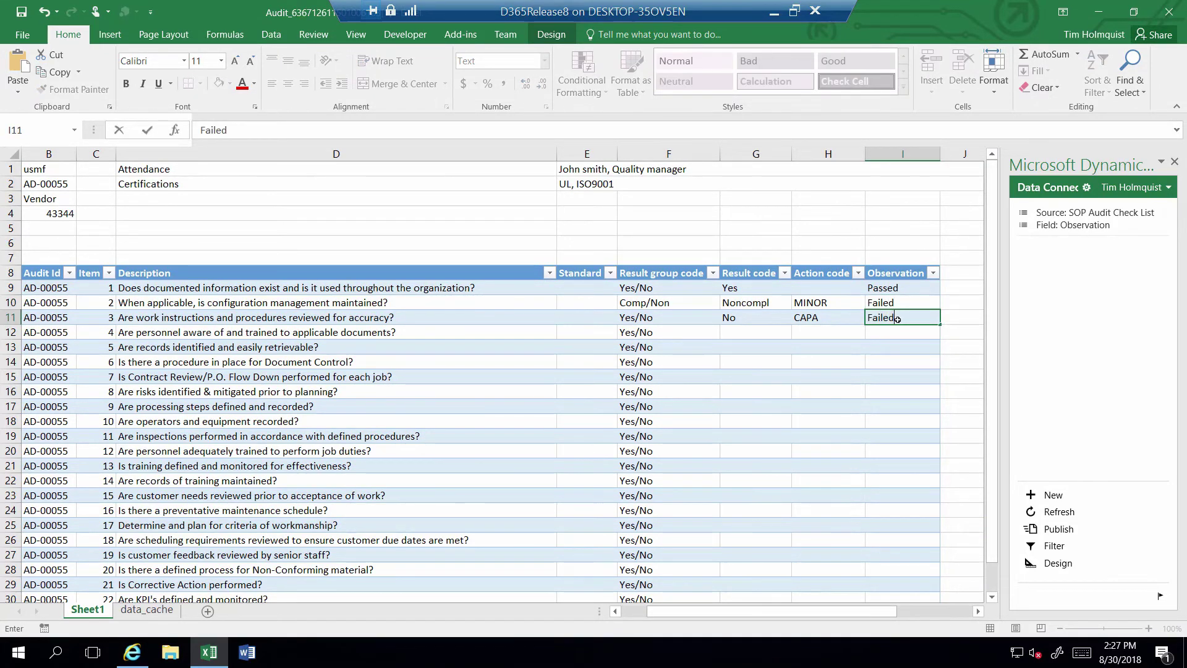
{"action": "left_click", "coordinate": [740, 334]}
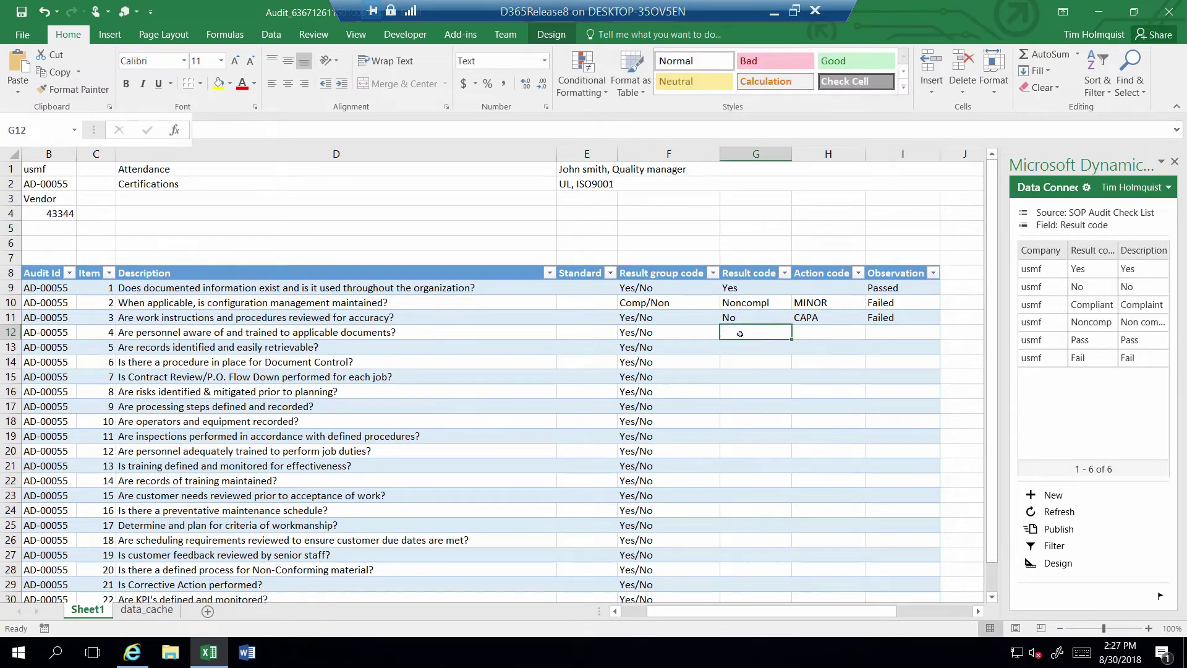
Fill Yes down G12:G31 and Passed down the observations to row 31
{"action": "type", "text": "Yes"}
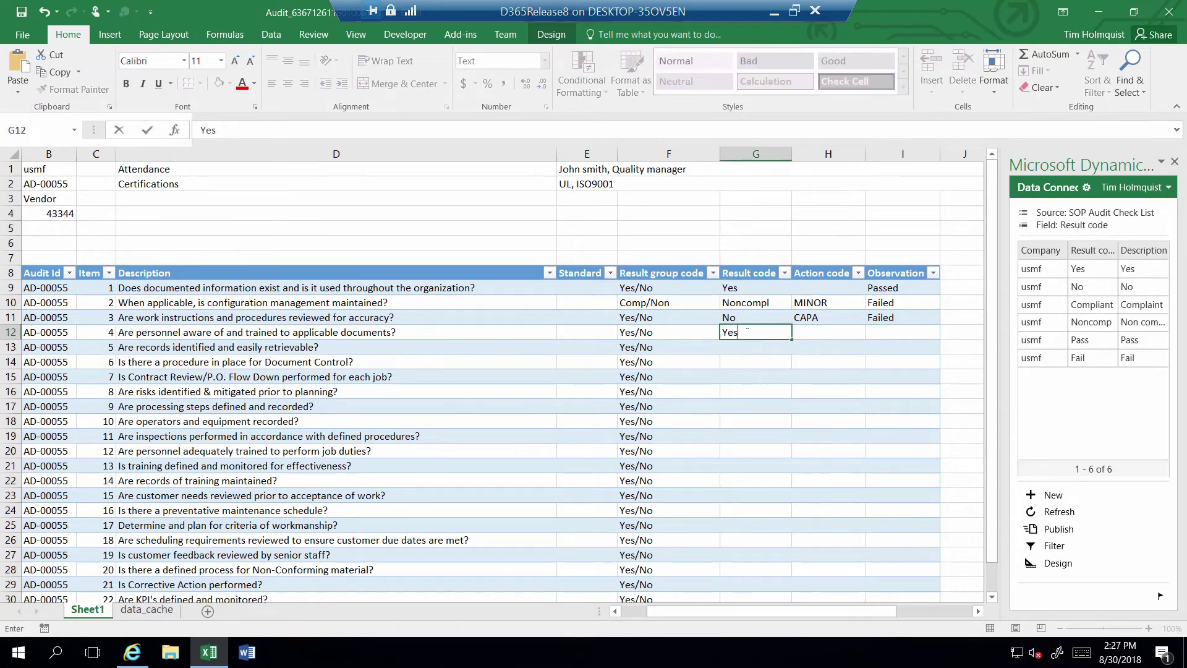
{"action": "left_click", "coordinate": [747, 362]}
{"action": "left_click", "coordinate": [775, 334]}
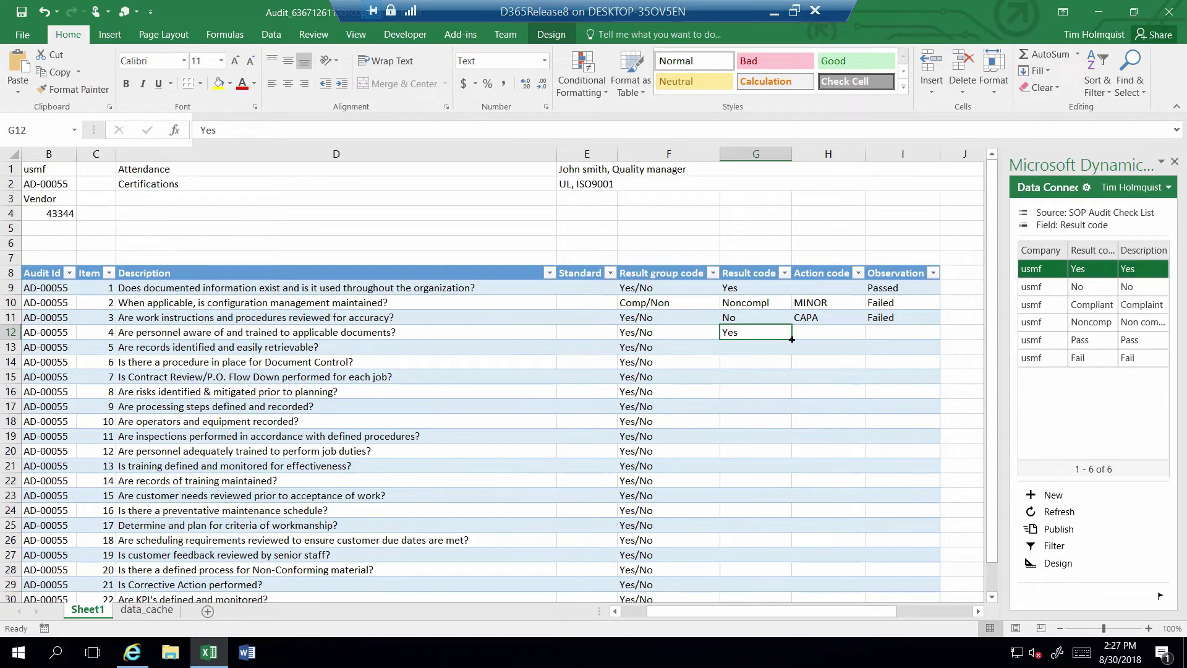
{"action": "left_click_drag", "start_coordinate": [792, 340], "coordinate": [785, 564]}
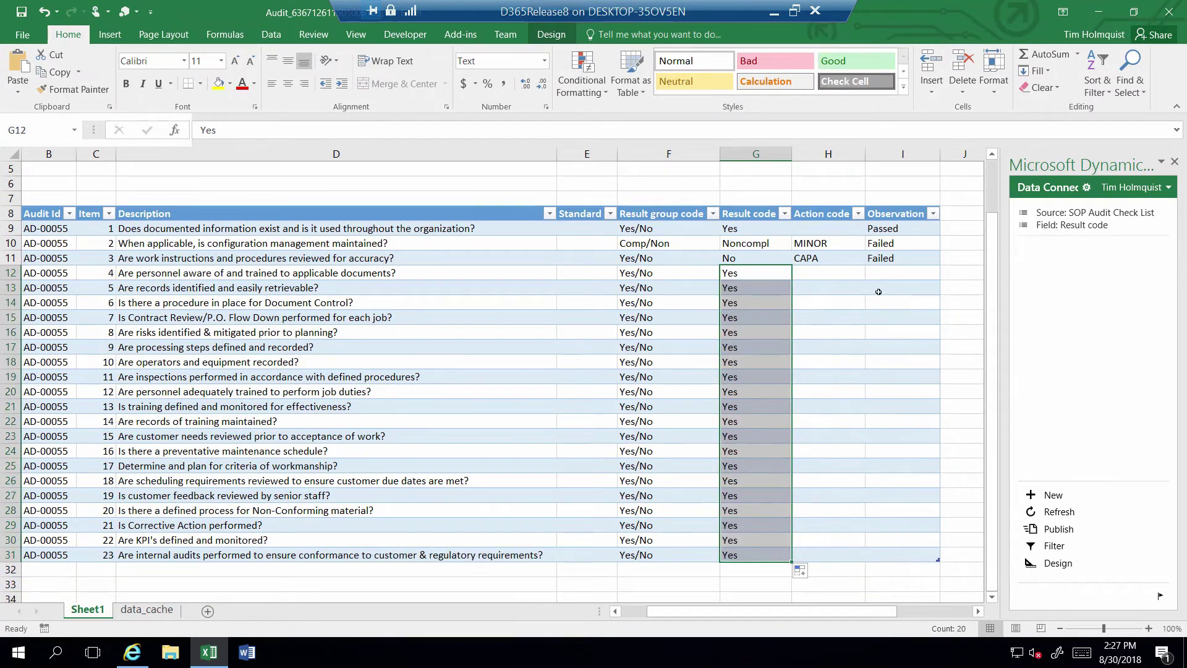
{"action": "left_click", "coordinate": [896, 272]}
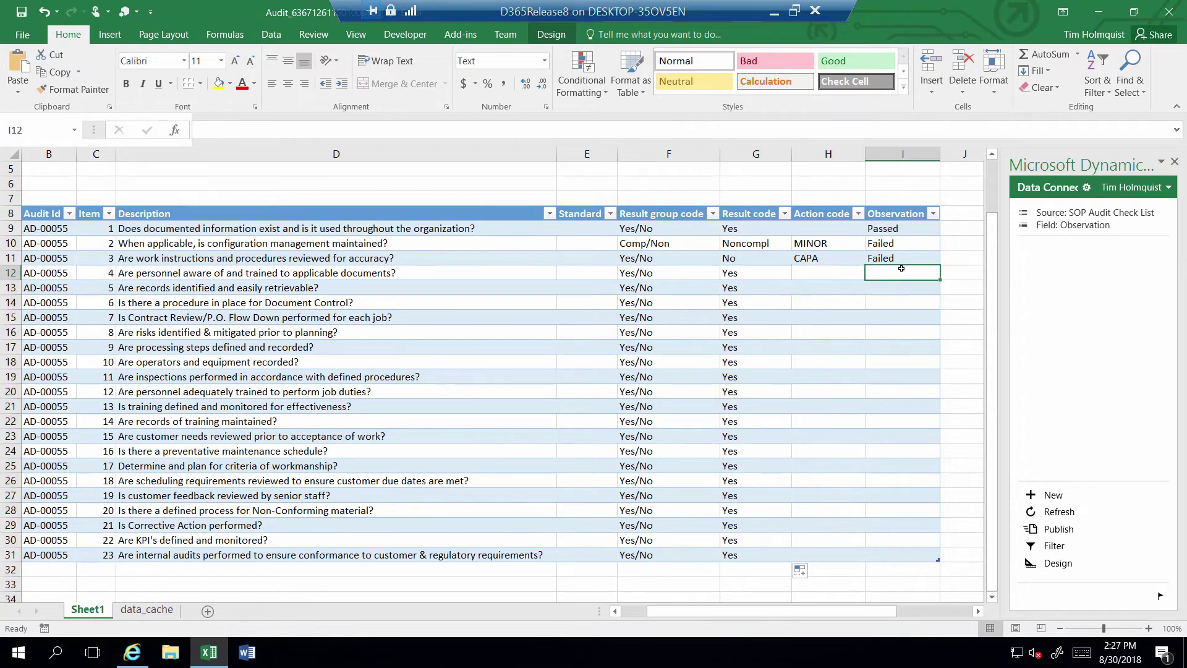
{"action": "type", "text": "Pa"}
{"action": "key", "text": "ctrl+Return"}
{"action": "left_click_drag", "start_coordinate": [940, 280], "coordinate": [936, 552]}
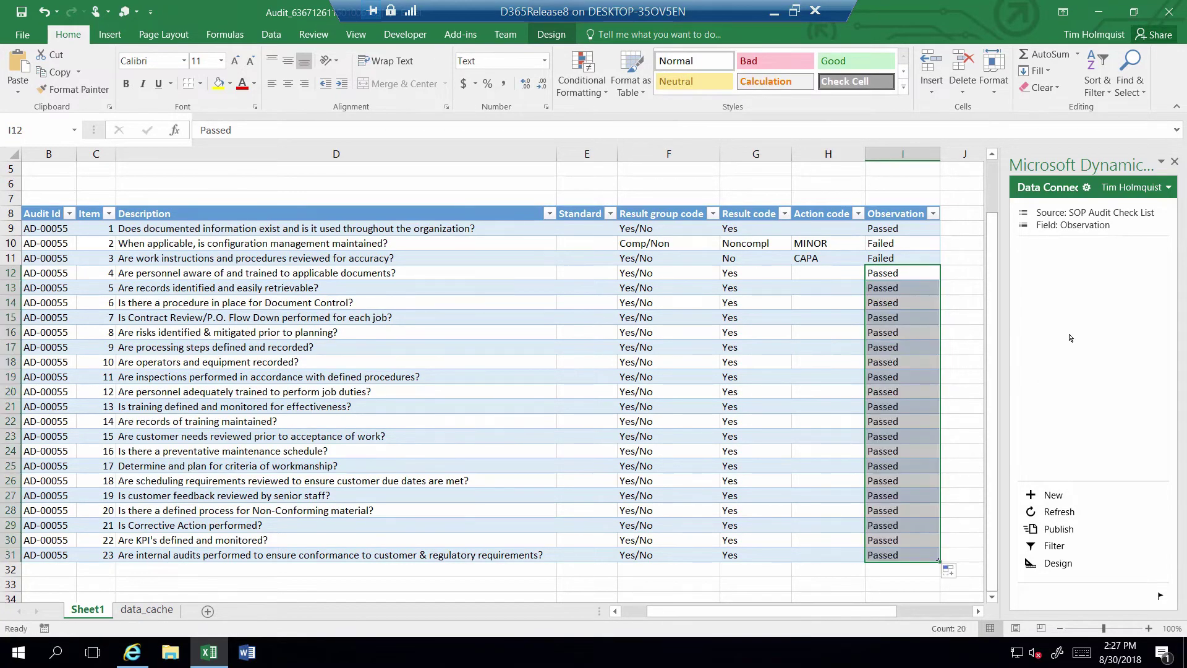
{"action": "left_click", "coordinate": [668, 183]}
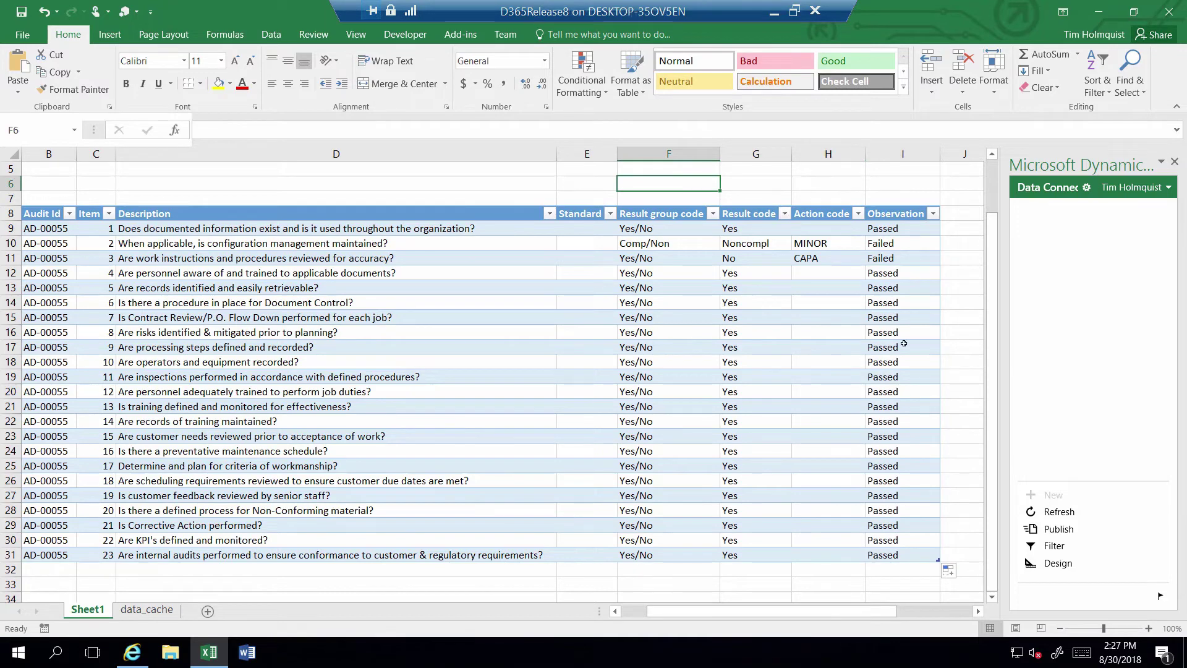
Publish the Excel results to Dynamics and return the audit form to edit mode
{"action": "left_click", "coordinate": [1057, 530]}
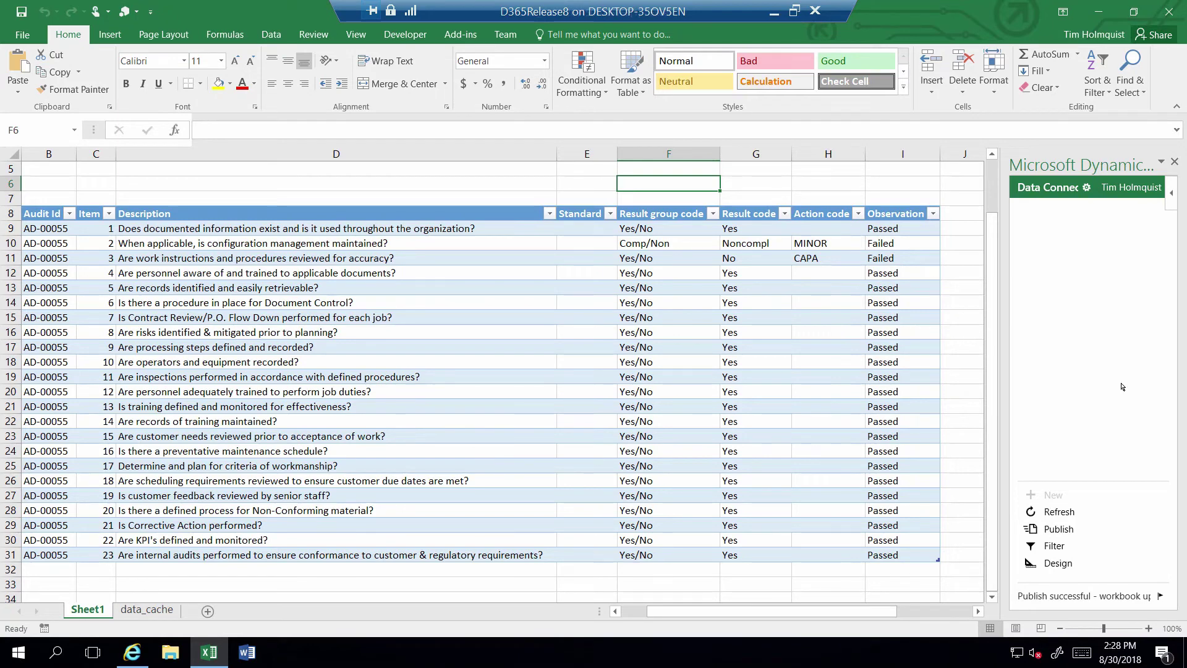
{"action": "left_click", "coordinate": [1098, 11]}
{"action": "left_click", "coordinate": [51, 86]}
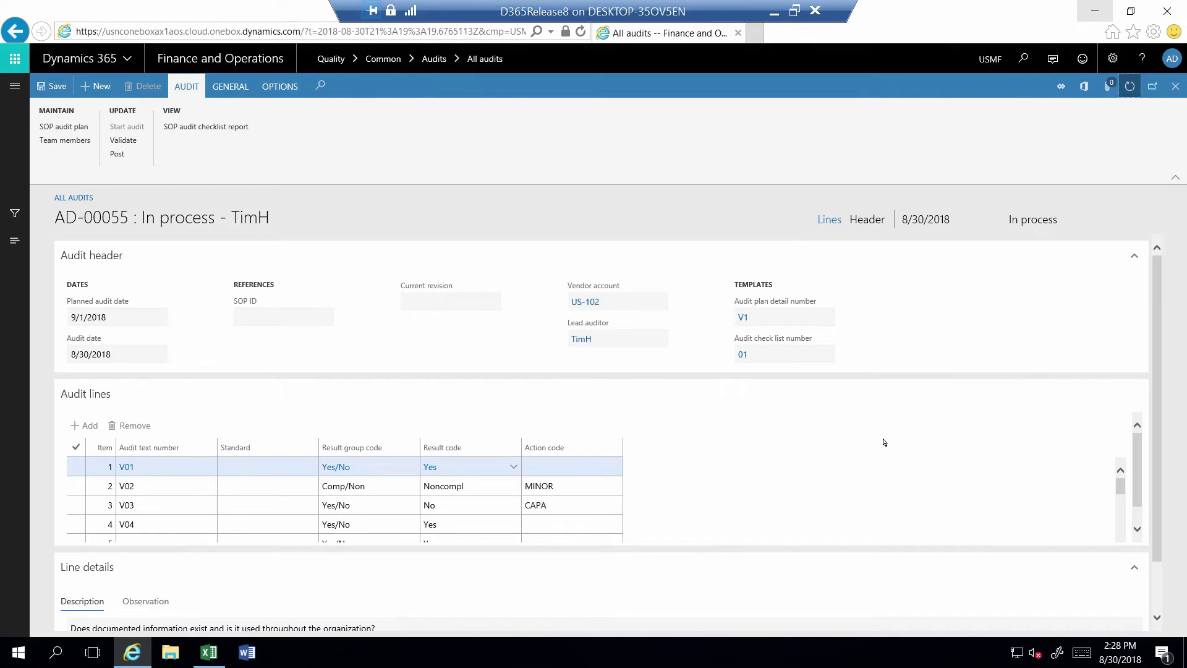
Check the updated audit lines and observations, then export the Vendor Audit Report to Word
{"action": "scroll", "coordinate": [1141, 456], "scroll_direction": "down", "scroll_amount": 1}
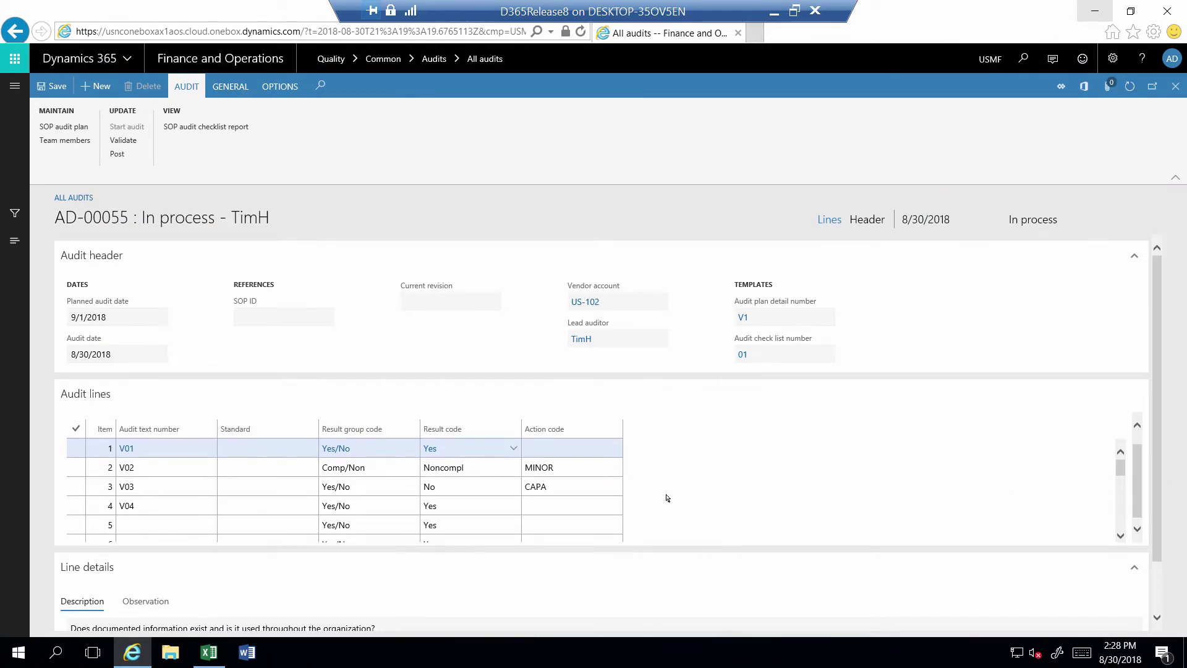
{"action": "left_click", "coordinate": [488, 513]}
{"action": "key", "text": "Down"}
{"action": "key", "text": "Down"}
{"action": "key", "text": "Down"}
{"action": "key", "text": "Down"}
{"action": "key", "text": "Down"}
{"action": "key", "text": "Down"}
{"action": "key", "text": "Down"}
{"action": "key", "text": "Down"}
{"action": "key", "text": "Down"}
{"action": "key", "text": "Down"}
{"action": "key", "text": "Down"}
{"action": "key", "text": "Down"}
{"action": "key", "text": "Down"}
{"action": "key", "text": "Down"}
{"action": "key", "text": "Down"}
{"action": "key", "text": "Down"}
{"action": "key", "text": "Down"}
{"action": "key", "text": "Down"}
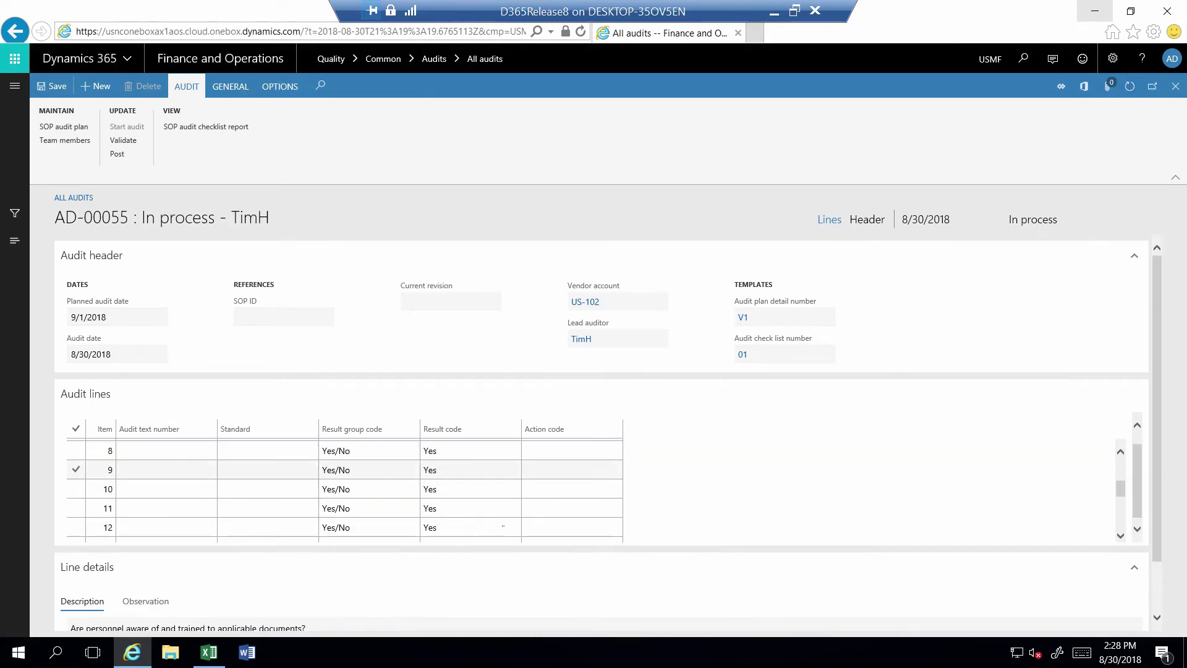
{"action": "left_click", "coordinate": [163, 603]}
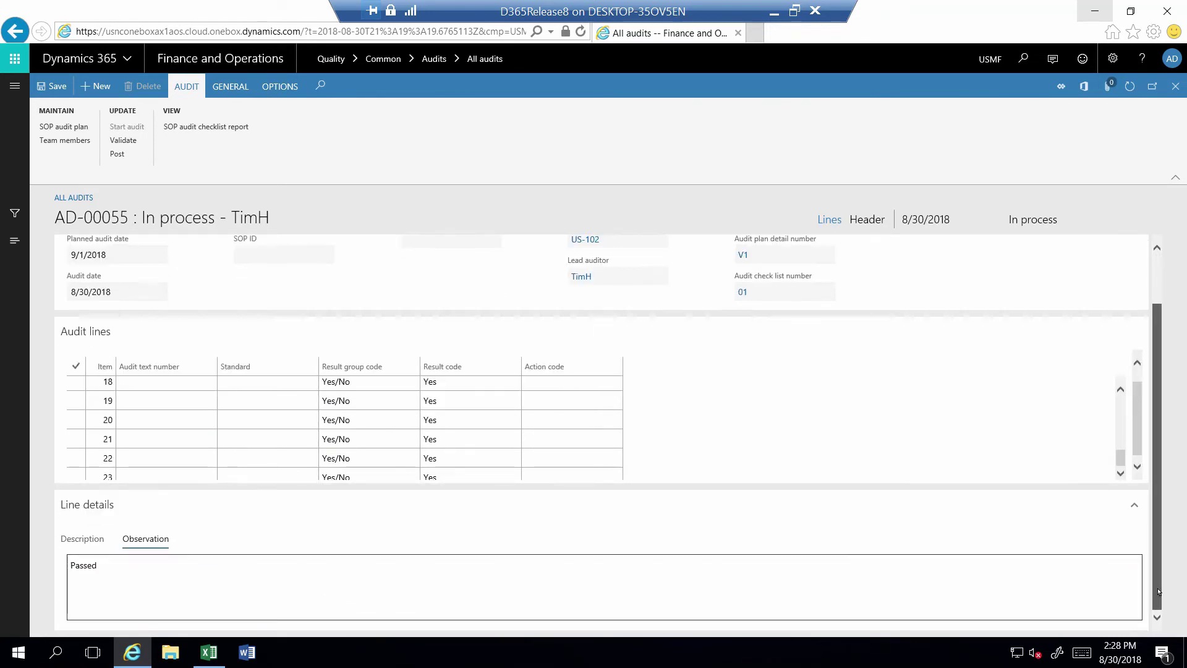
{"action": "left_click", "coordinate": [267, 401]}
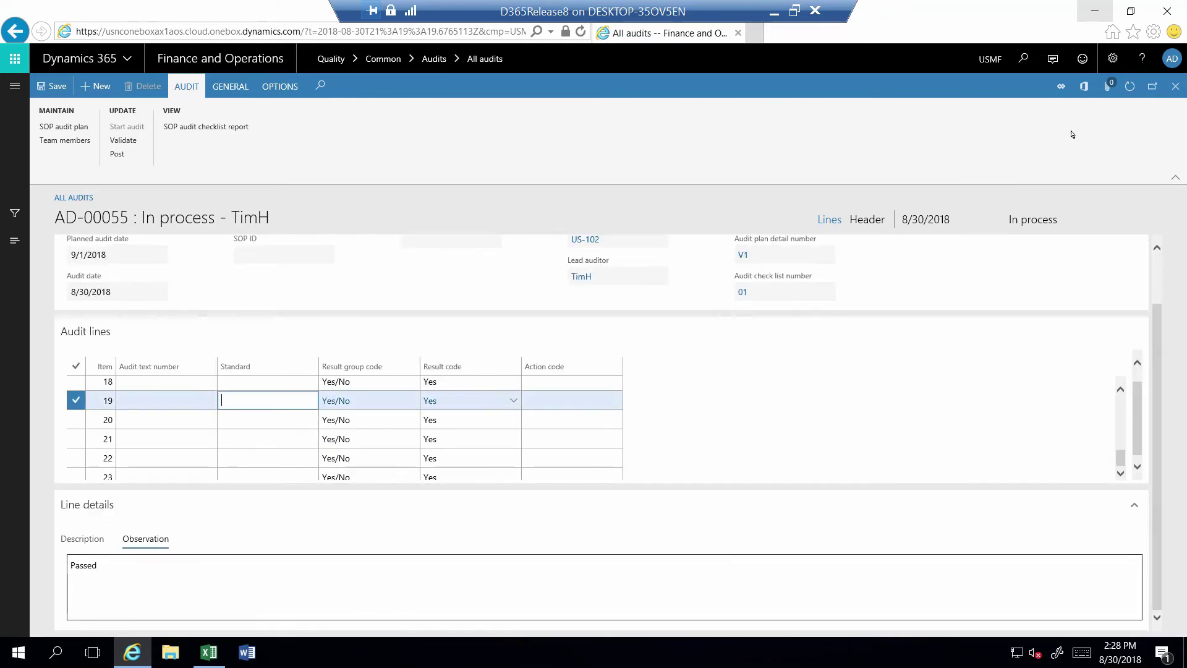
{"action": "left_click", "coordinate": [1084, 87]}
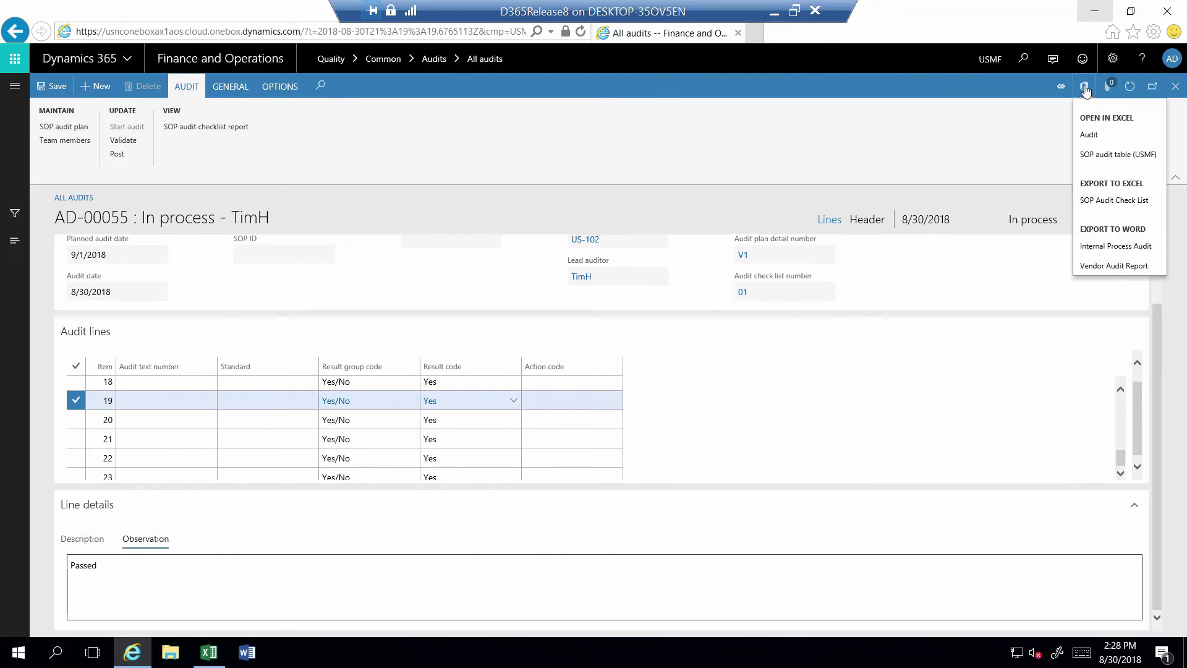
{"action": "left_click", "coordinate": [1116, 266]}
Download the Word Vendor Audit Report and scroll through its Audit Steps table
{"action": "left_click", "coordinate": [1007, 153]}
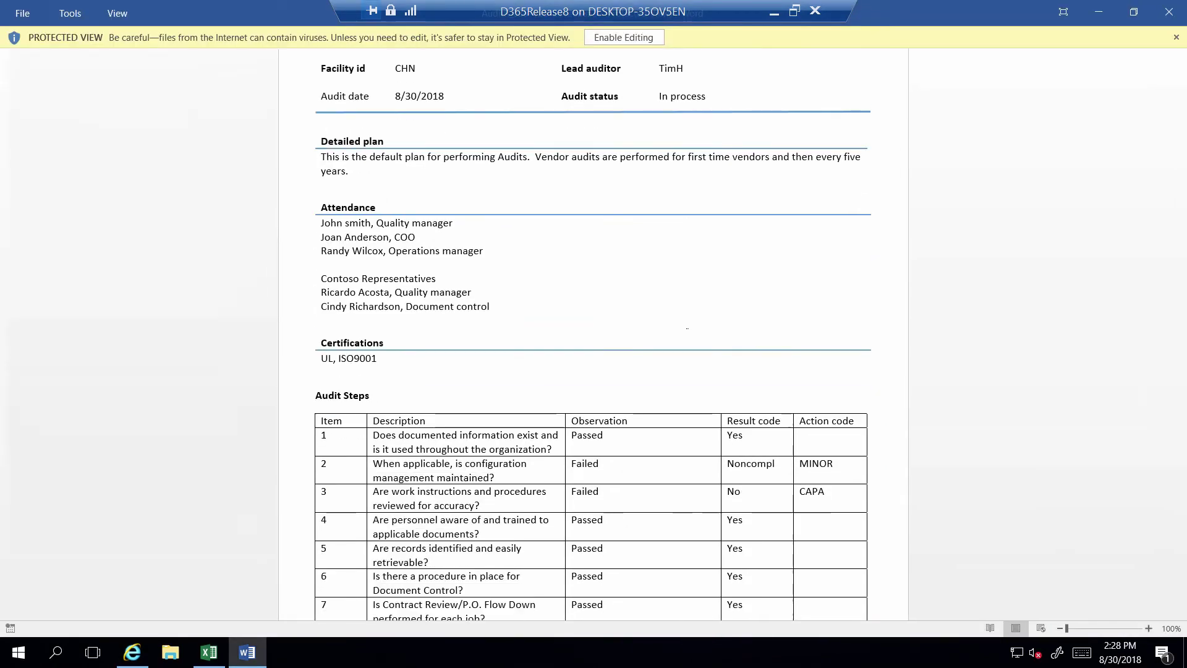
{"action": "scroll", "coordinate": [691, 365], "scroll_direction": "down", "scroll_amount": 15}
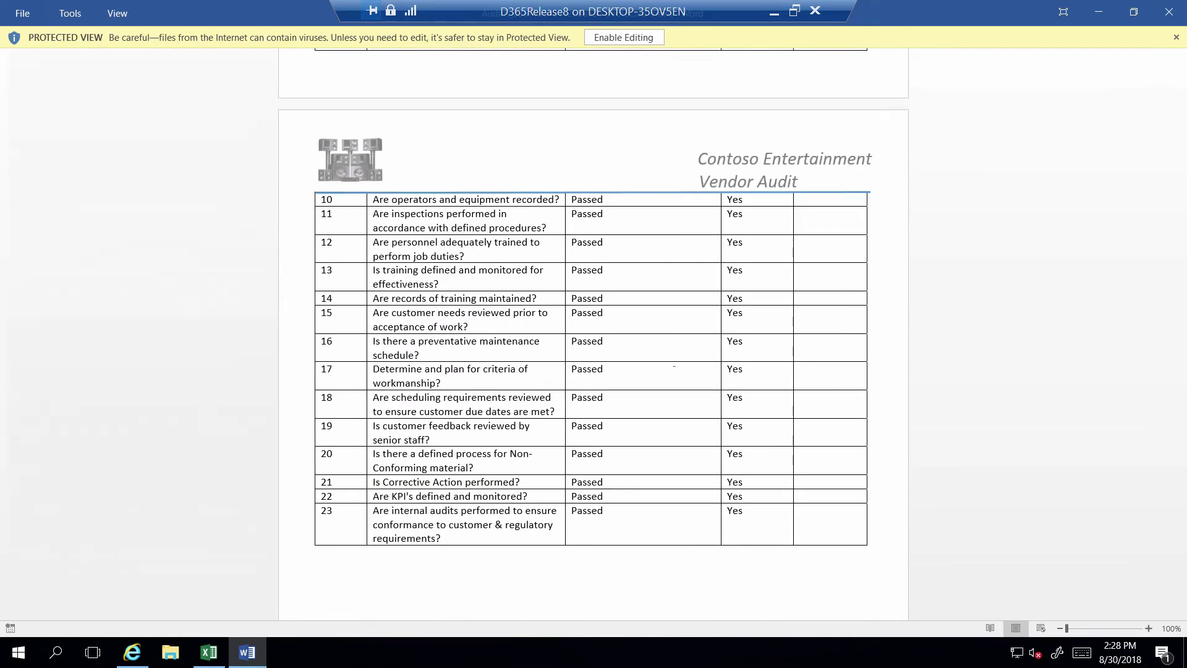
{"action": "key", "text": "alt+Tab"}
{"action": "scroll", "coordinate": [1159, 327], "scroll_direction": "up", "scroll_amount": 1}
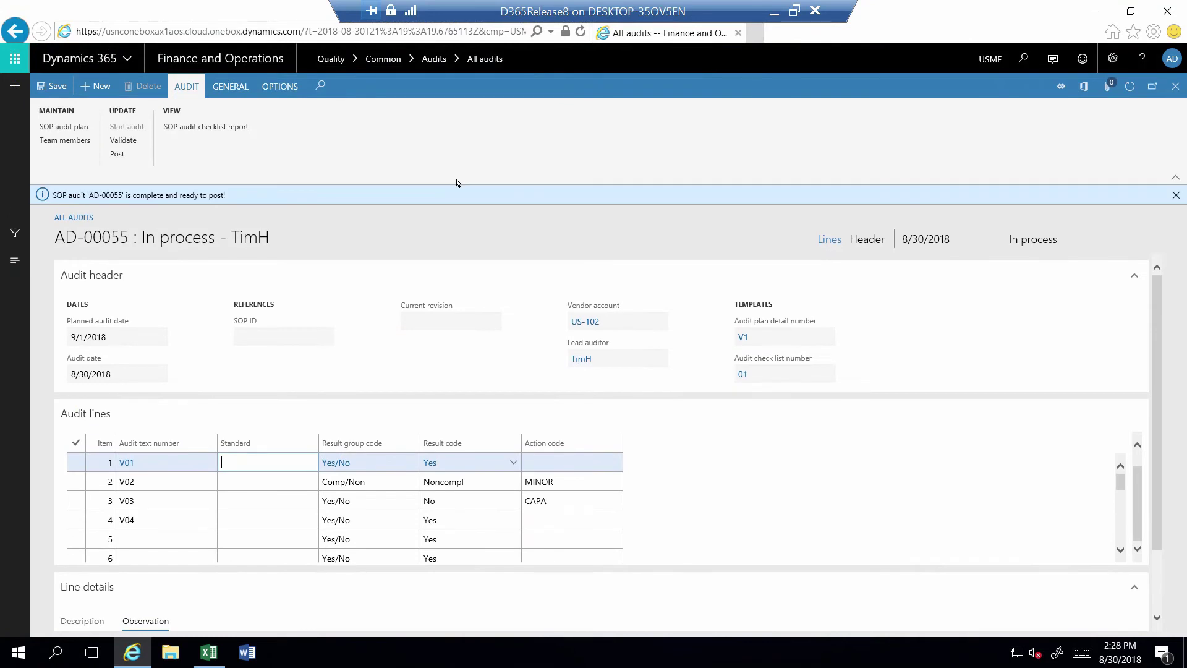
Post AD-00055 with e-signature approval and create corrective action CAR-00013
{"action": "left_click", "coordinate": [117, 153]}
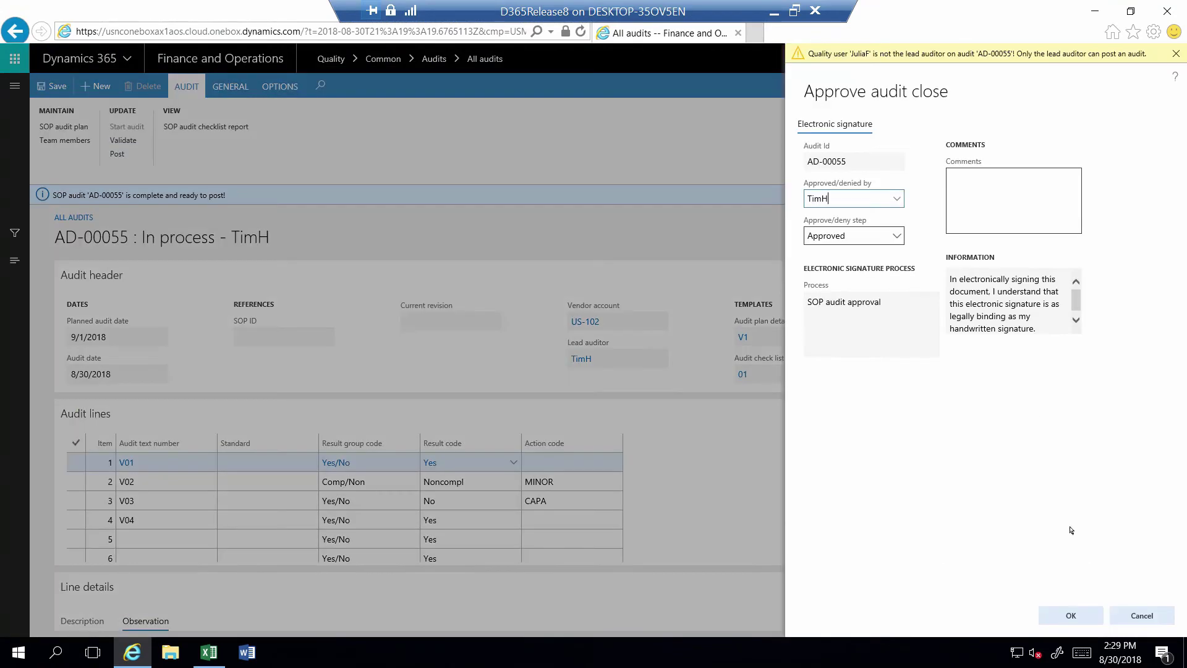
{"action": "left_click", "coordinate": [1073, 618]}
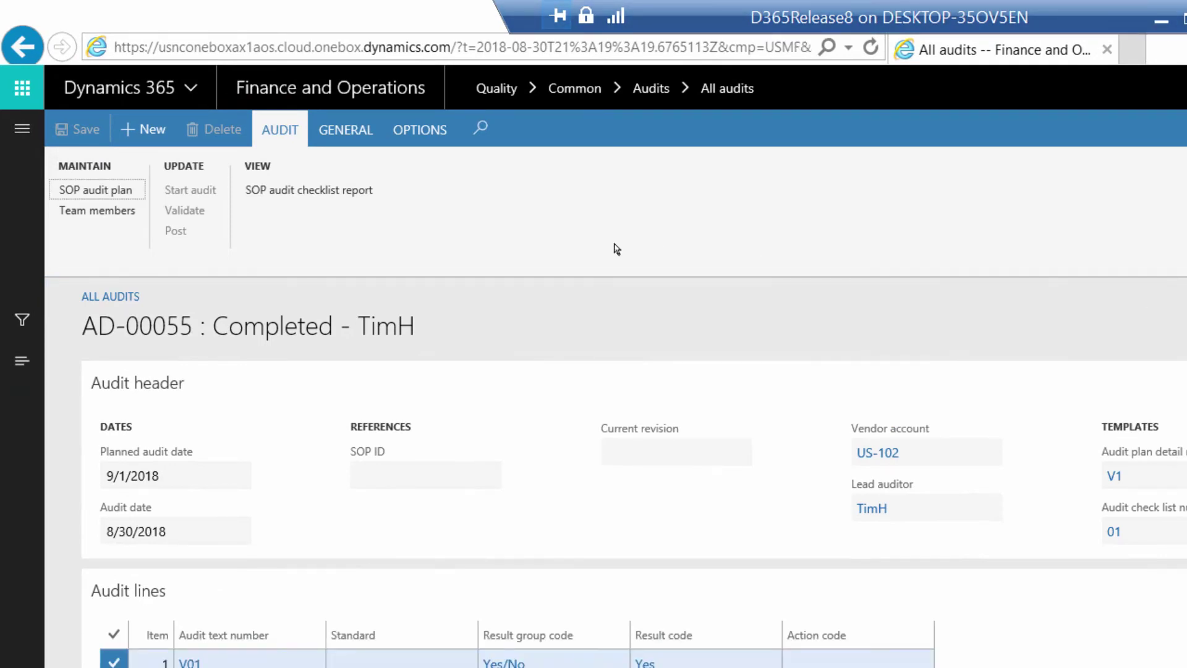
{"action": "left_click", "coordinate": [357, 131]}
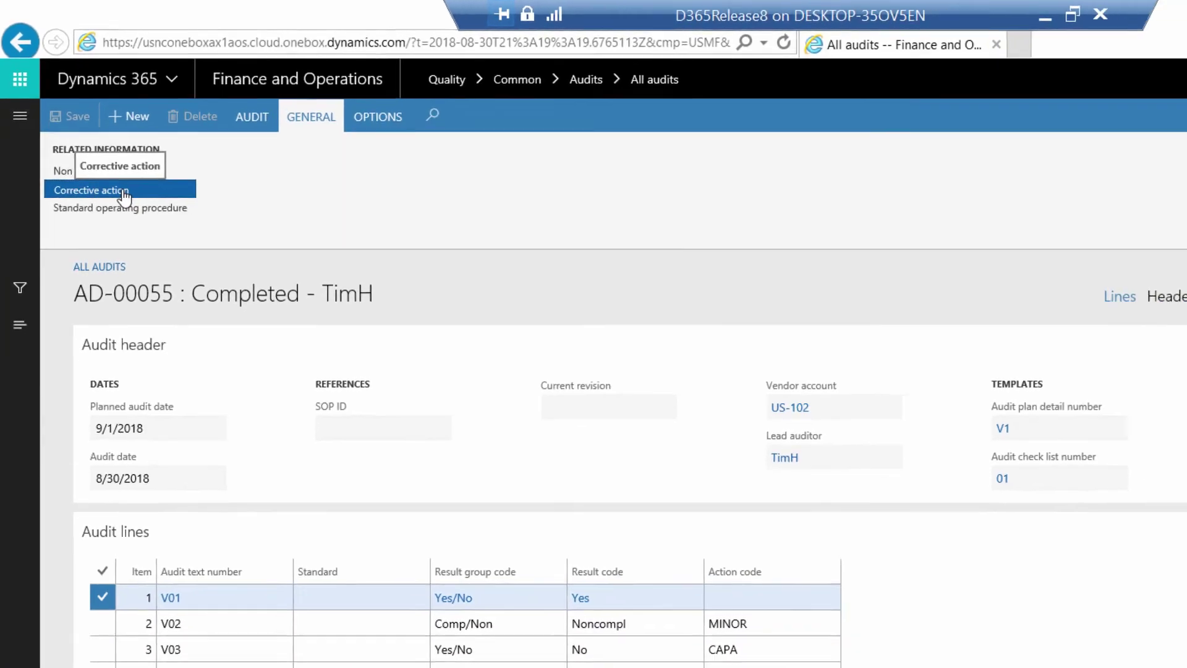
{"action": "left_click", "coordinate": [138, 212]}
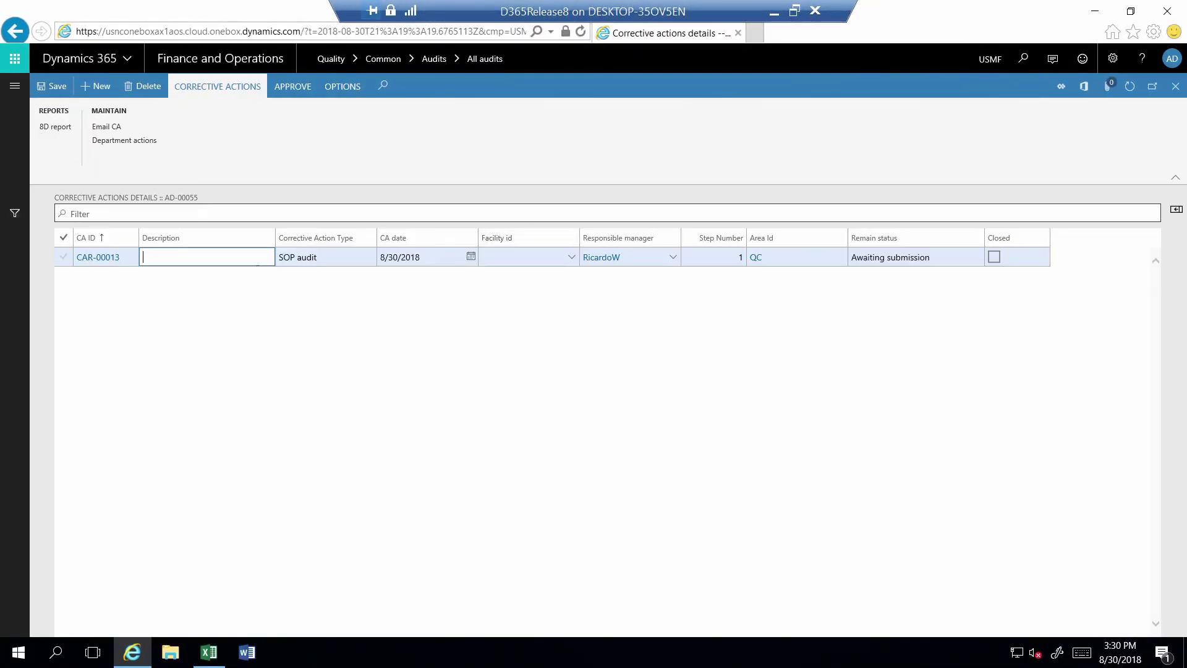